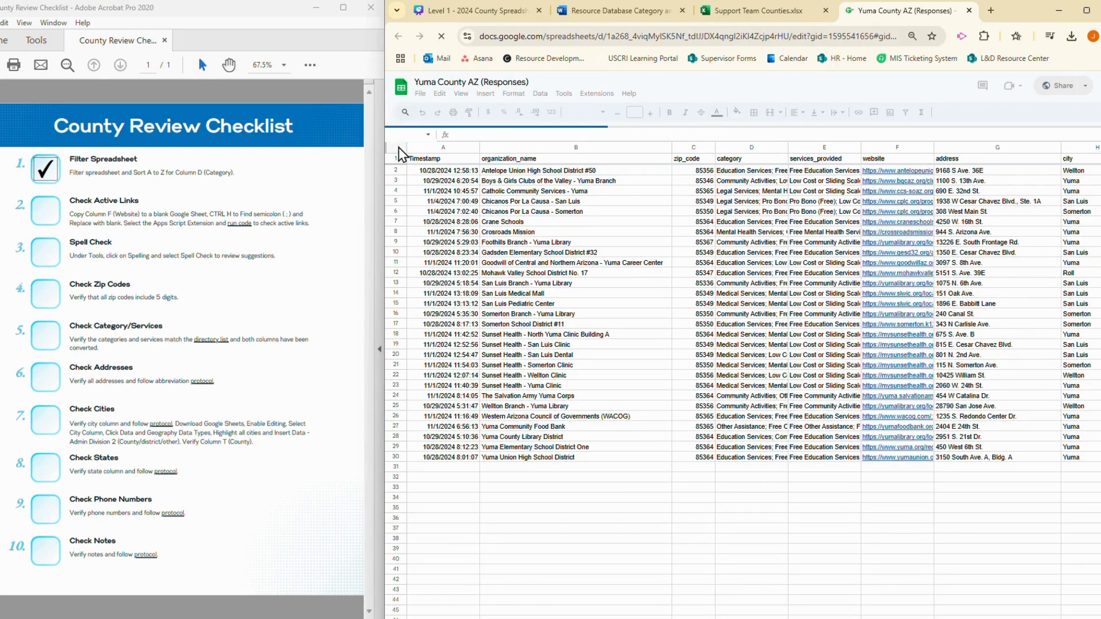
Create a filter on the whole response sheet and sort column D (category) from A to Z
{"action": "left_click", "coordinate": [401, 151]}
{"action": "left_click", "coordinate": [963, 112]}
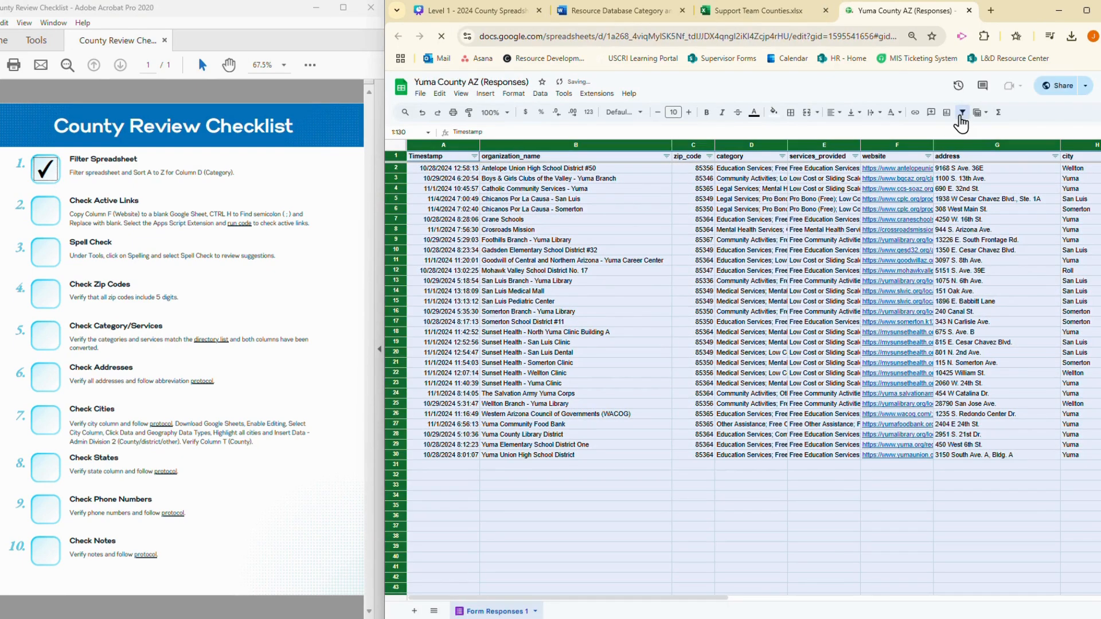
{"action": "left_click", "coordinate": [750, 145]}
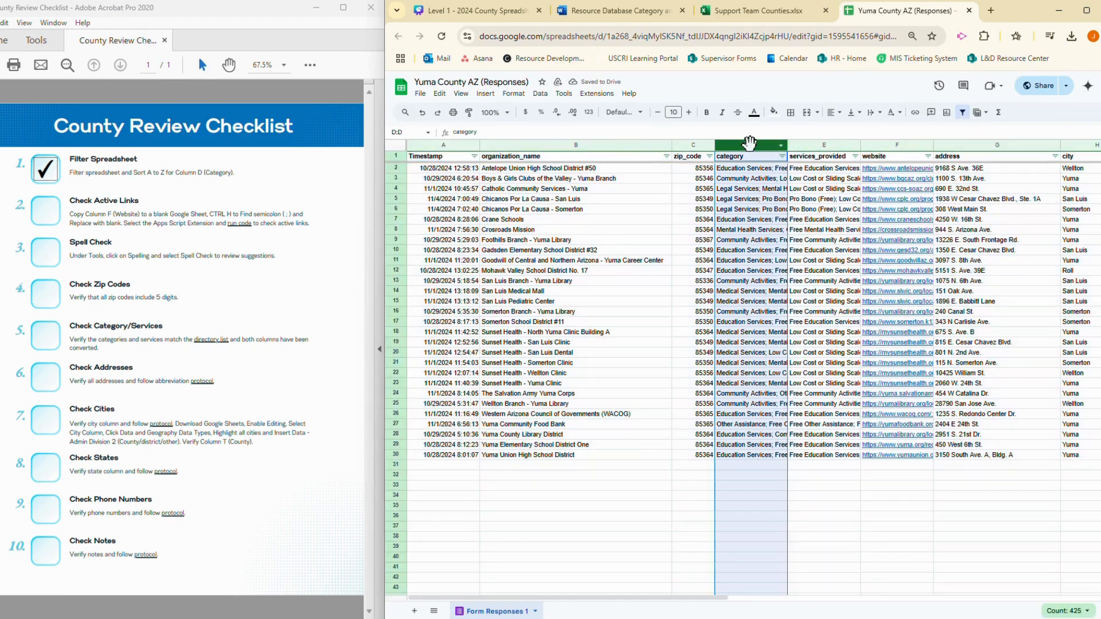
{"action": "left_click", "coordinate": [781, 156]}
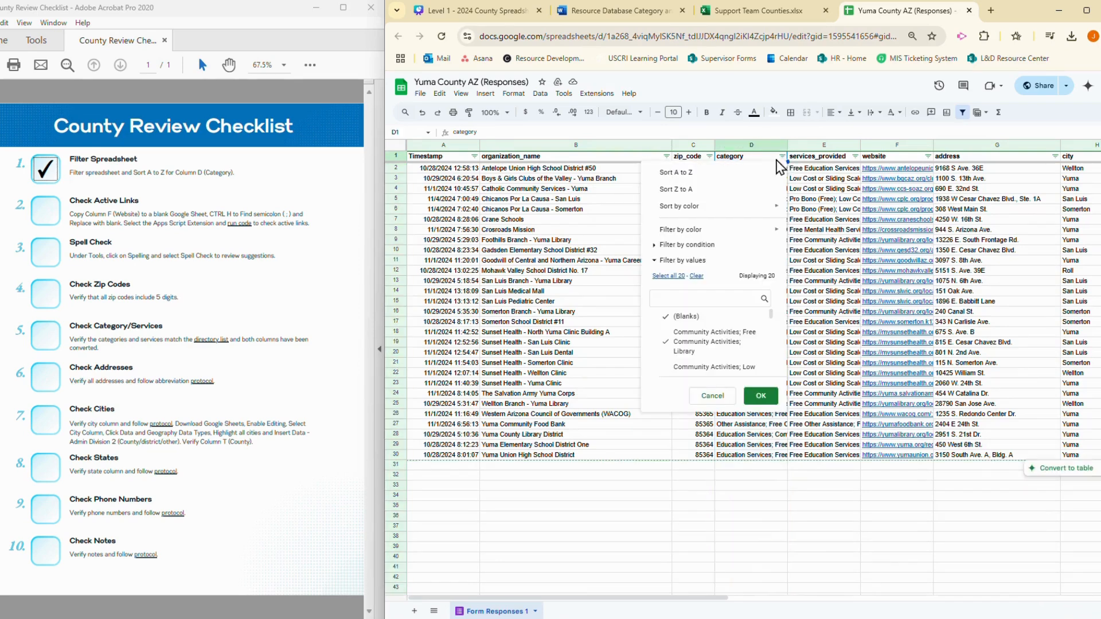
{"action": "left_click", "coordinate": [749, 170]}
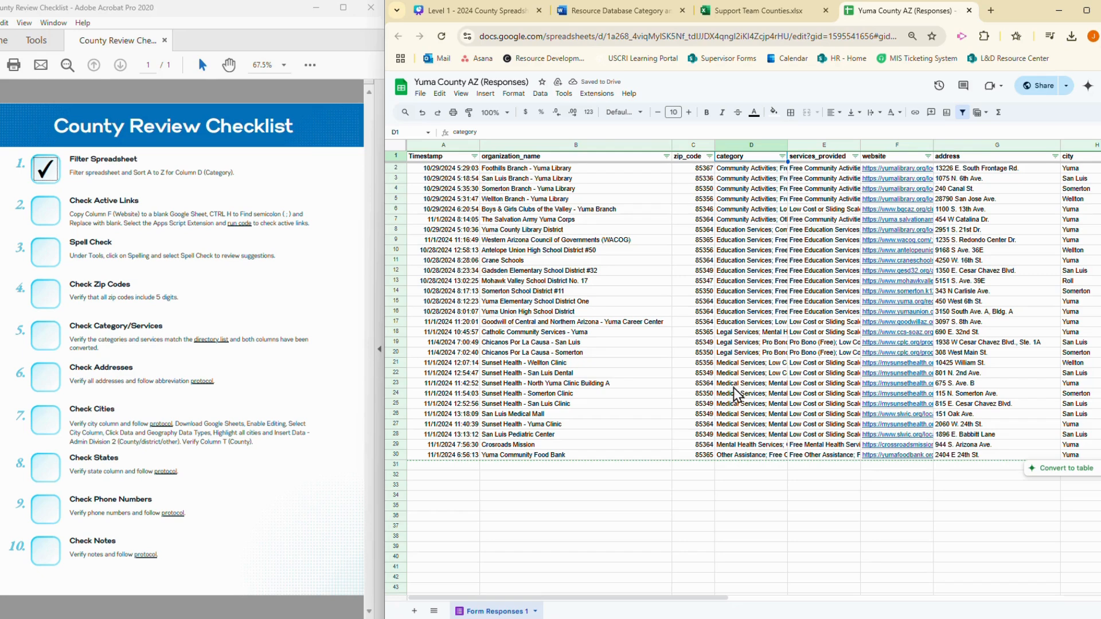
{"action": "left_click", "coordinate": [743, 447]}
{"action": "left_click", "coordinate": [758, 456]}
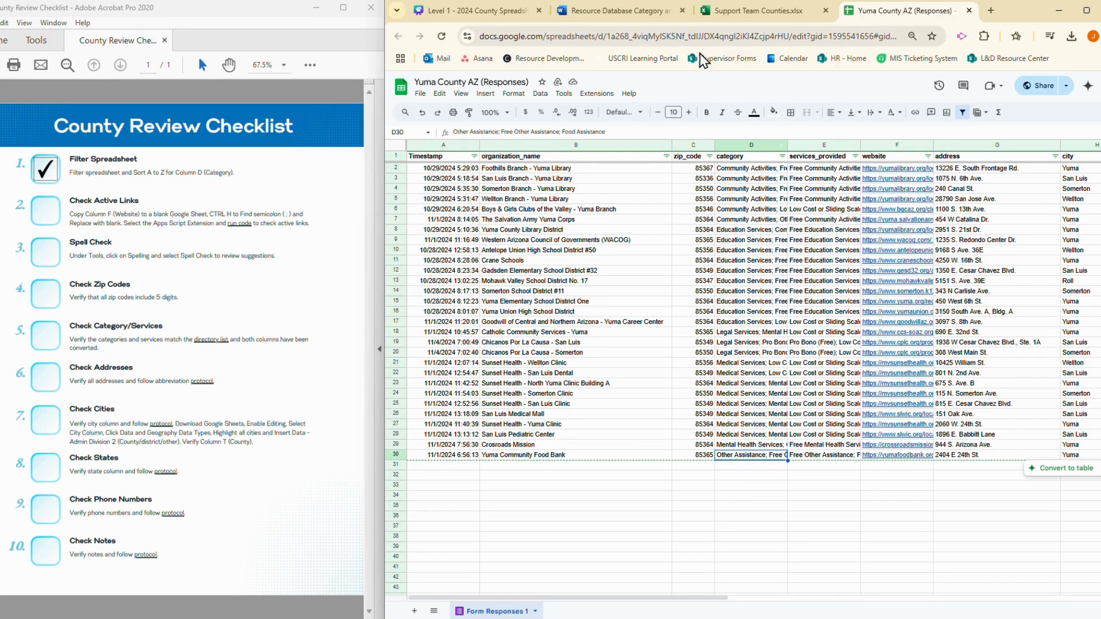
Mark item 2, Check Active Links, as done in the County Review Checklist PDF
{"action": "left_click", "coordinate": [657, 13]}
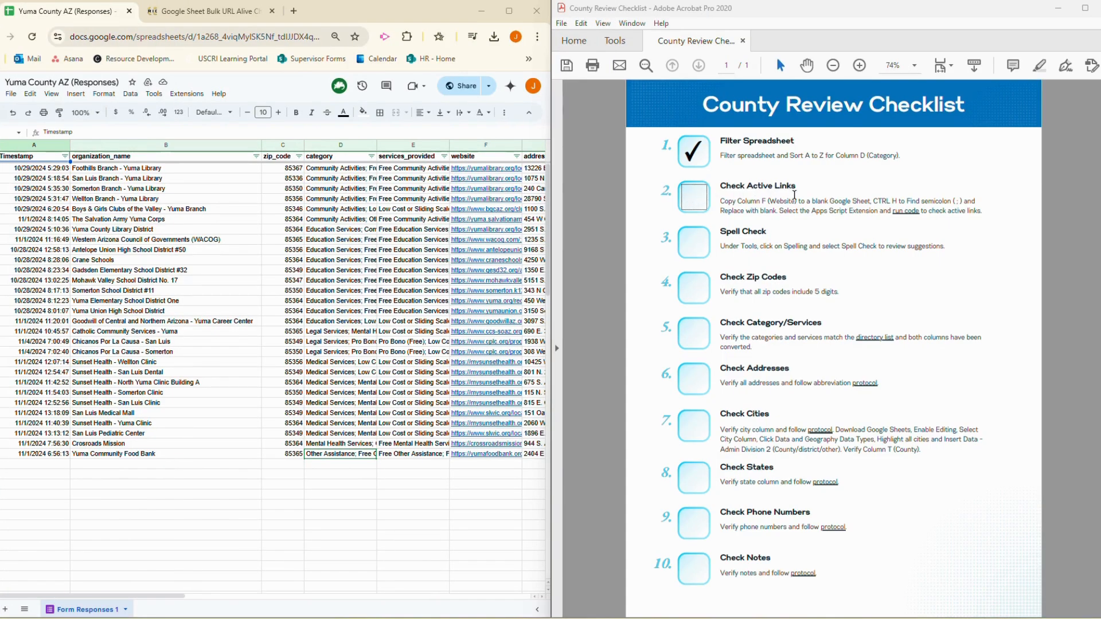
{"action": "left_click", "coordinate": [691, 204]}
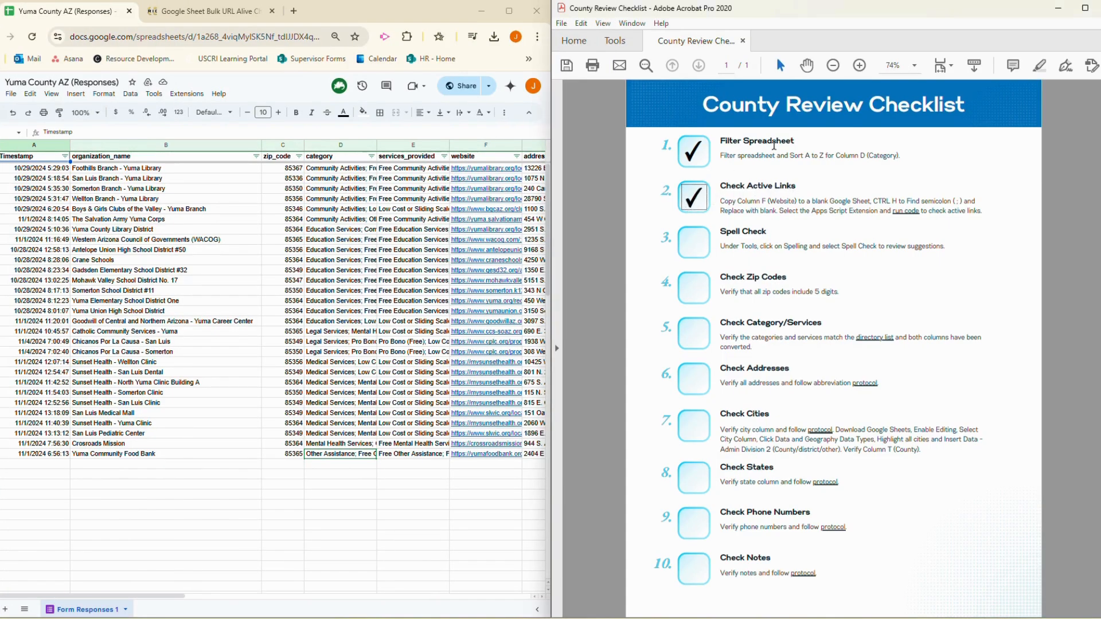
{"action": "left_click", "coordinate": [1058, 9]}
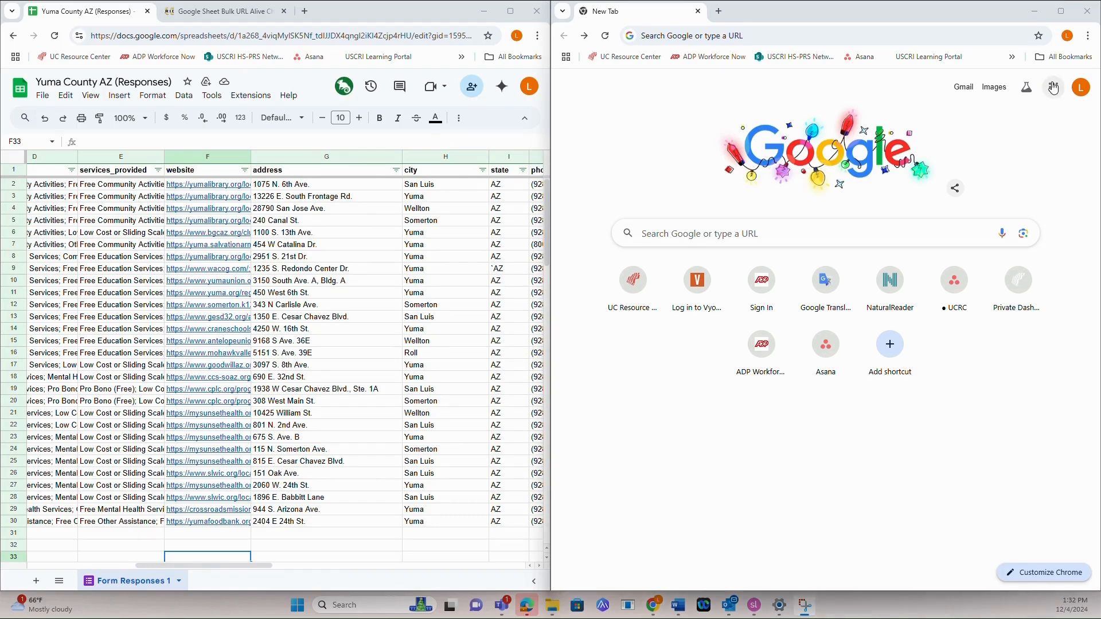
Create a blank Google Sheets spreadsheet from the new browser tab and dismiss the pre-built tables suggestions
{"action": "left_click", "coordinate": [1053, 87]}
{"action": "scroll", "coordinate": [973, 285], "scroll_direction": "down", "scroll_amount": 3}
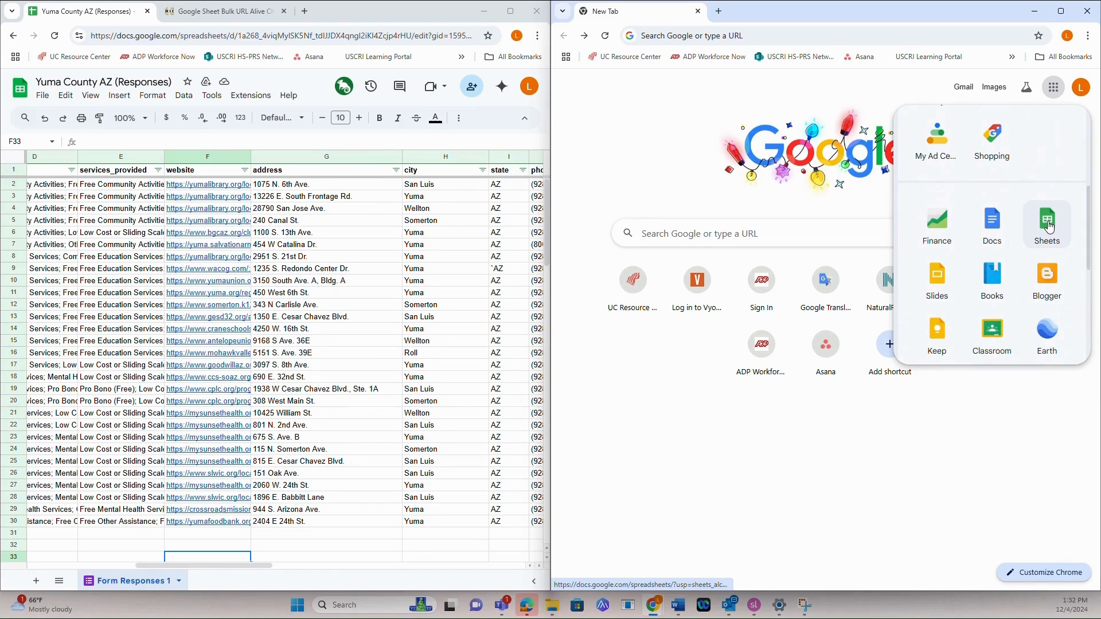
{"action": "left_click", "coordinate": [1049, 227]}
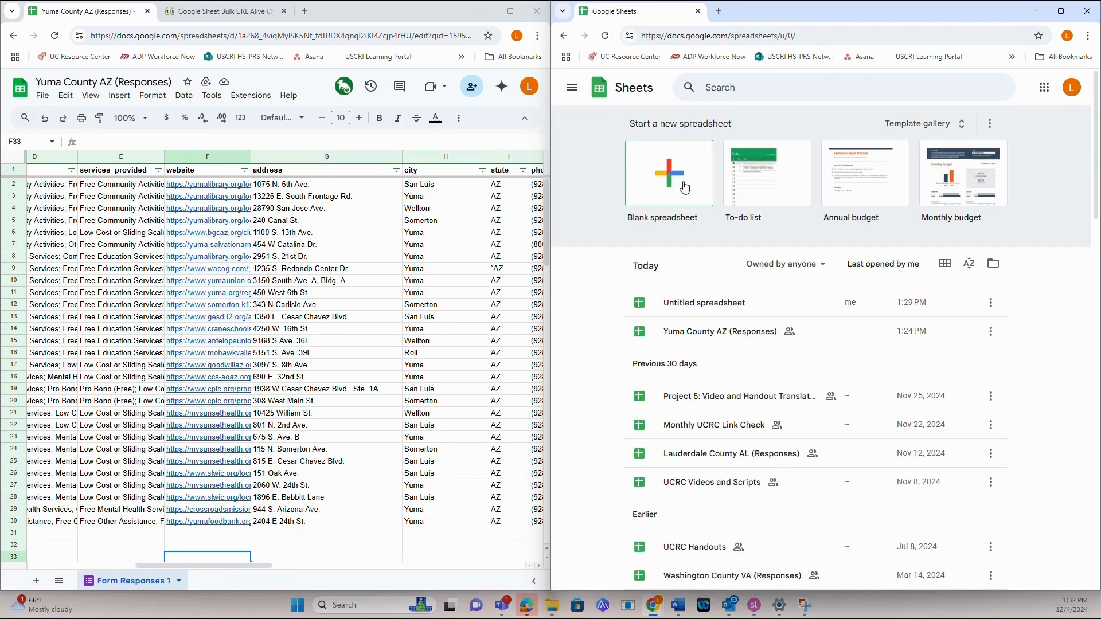
{"action": "left_click", "coordinate": [674, 184]}
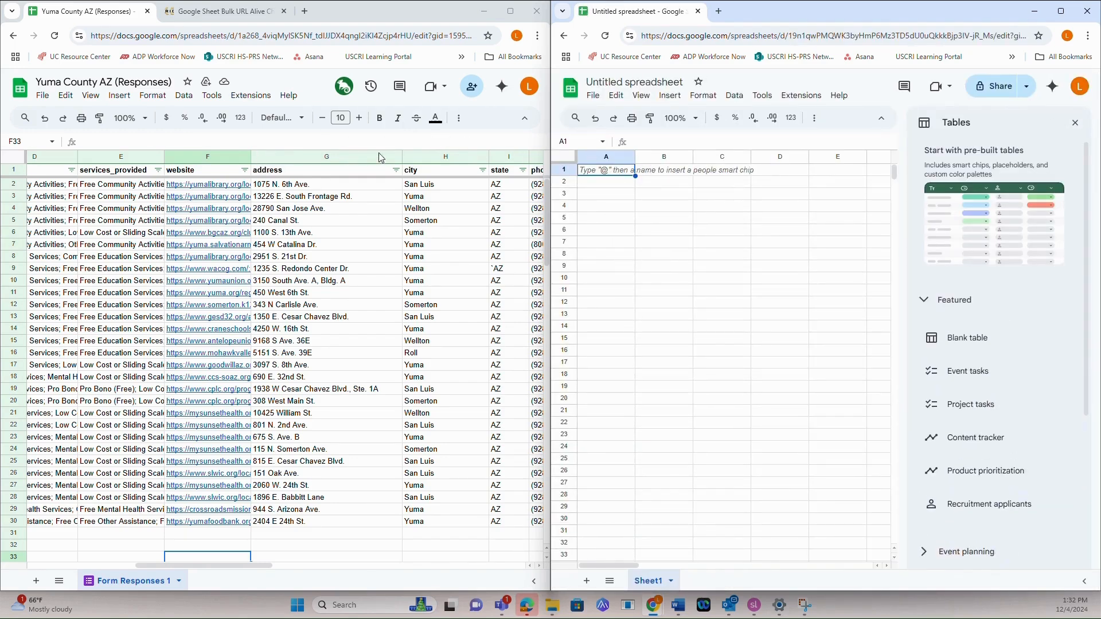
{"action": "left_click", "coordinate": [1075, 122]}
Copy the website links in F2:F30 of the Yuma County sheet into the blank spreadsheet, starting at cell A1
{"action": "left_click", "coordinate": [238, 185]}
{"action": "left_click_drag", "start_coordinate": [240, 189], "coordinate": [217, 521]}
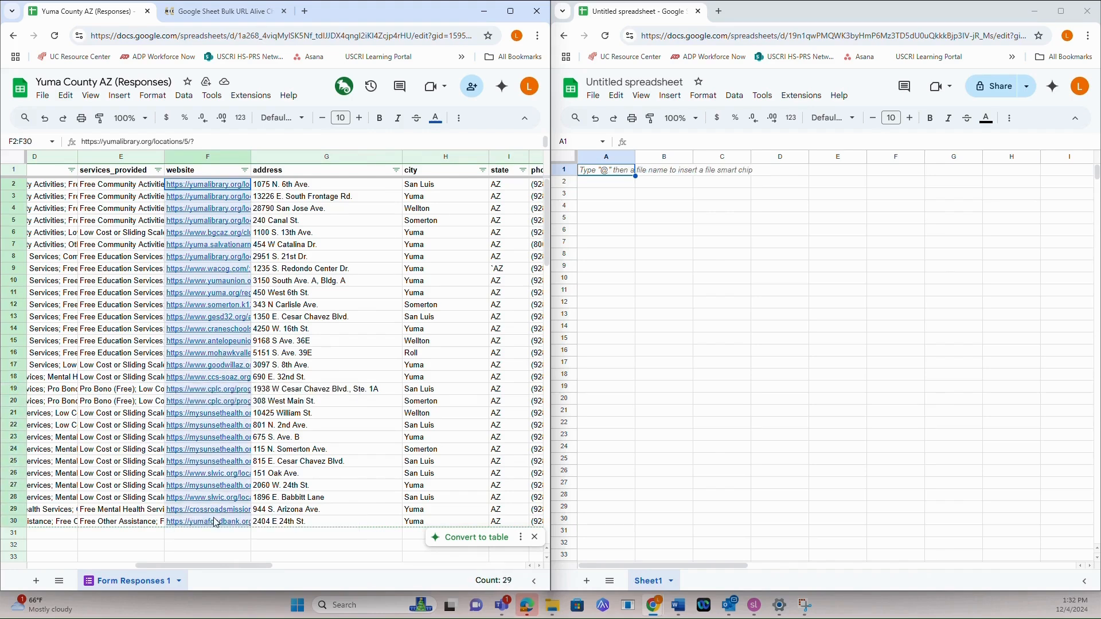
{"action": "right_click", "coordinate": [202, 350]}
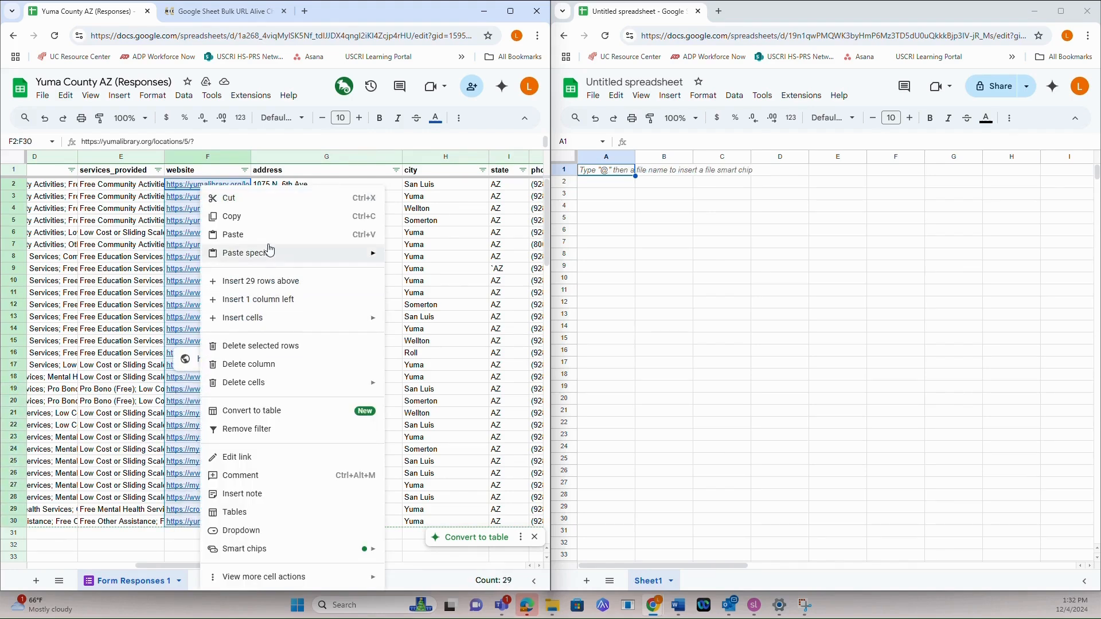
{"action": "left_click", "coordinate": [266, 216]}
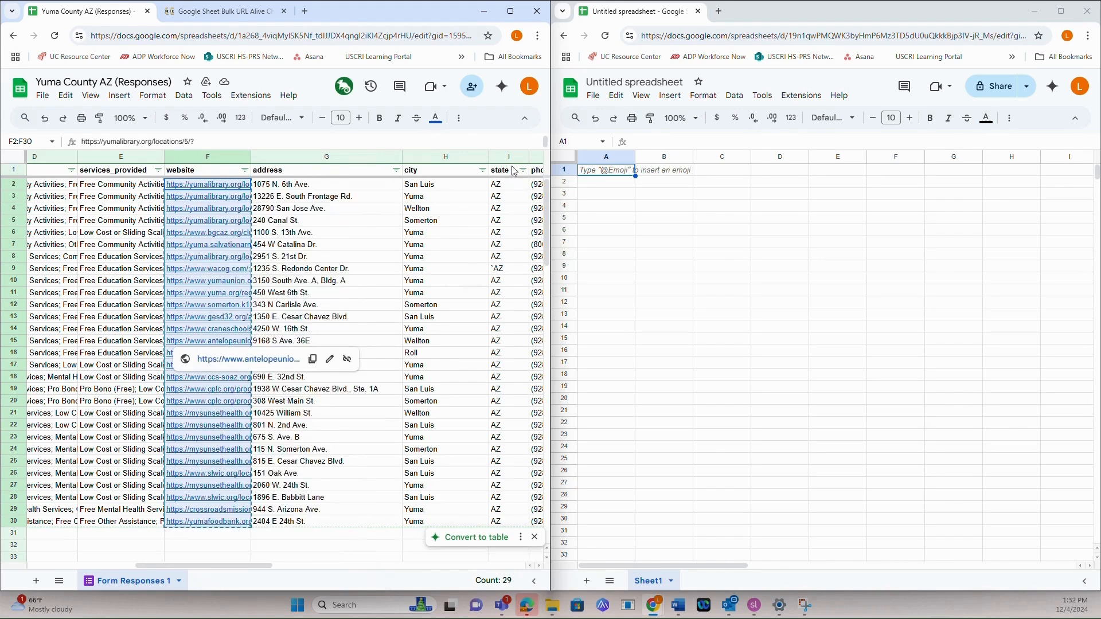
{"action": "left_click", "coordinate": [605, 174]}
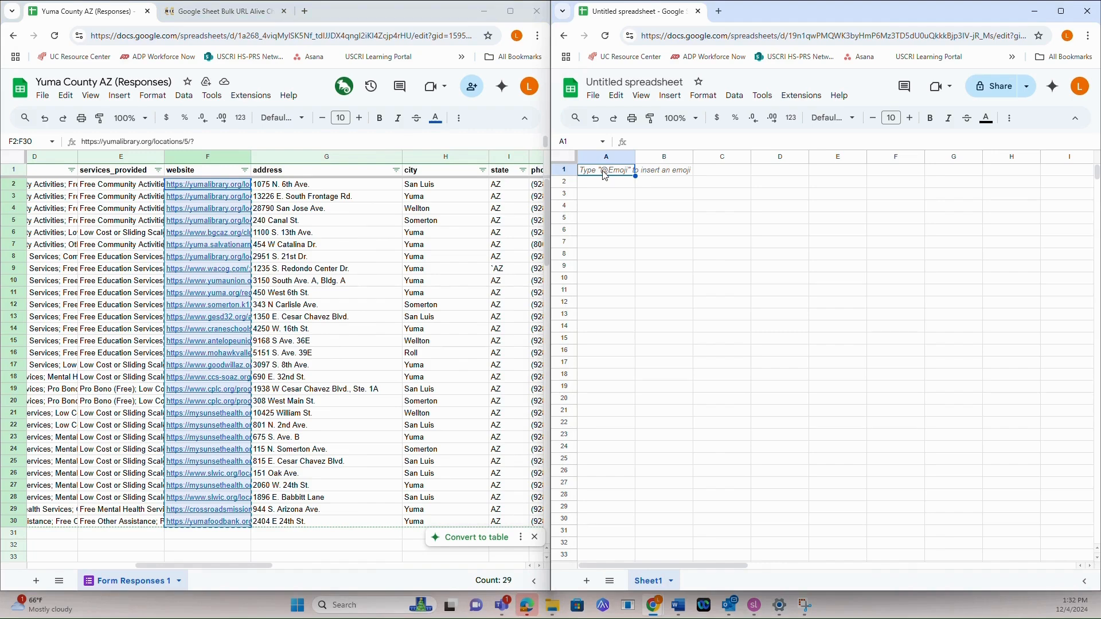
{"action": "right_click", "coordinate": [609, 173]}
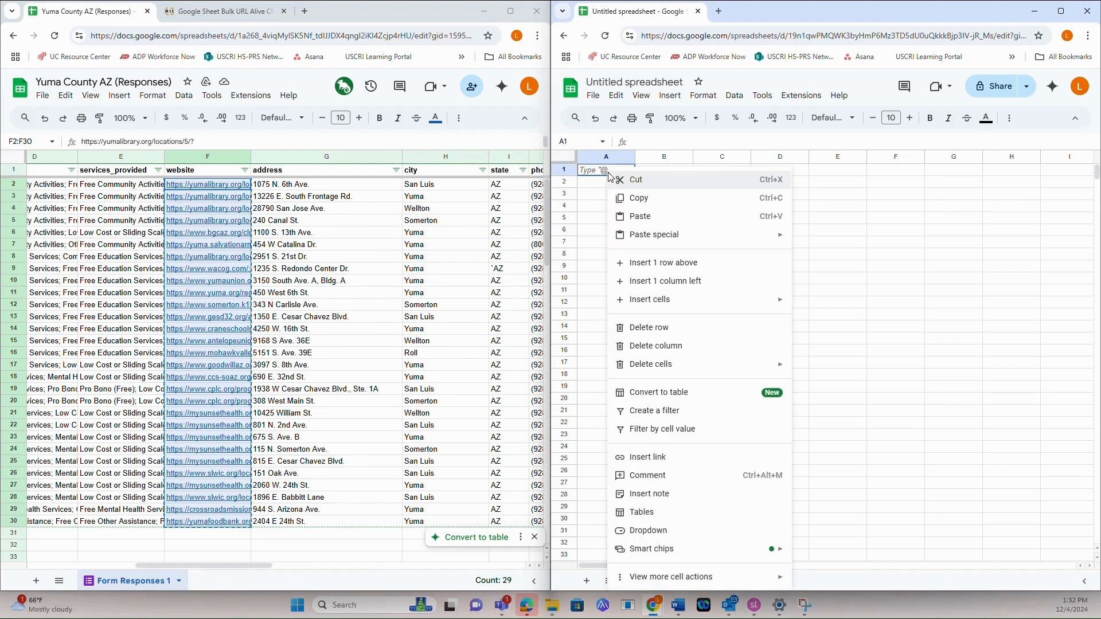
{"action": "left_click", "coordinate": [666, 218]}
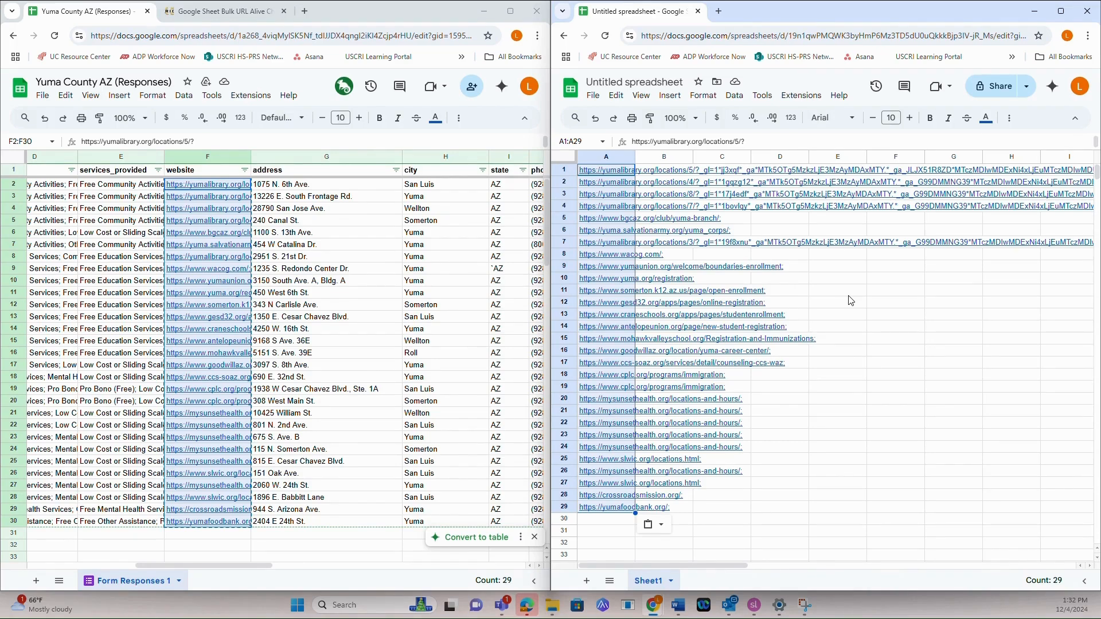
Replace every semicolon in A1:A29 of the new spreadsheet with nothing using Find and replace
{"action": "key", "text": "ctrl+h"}
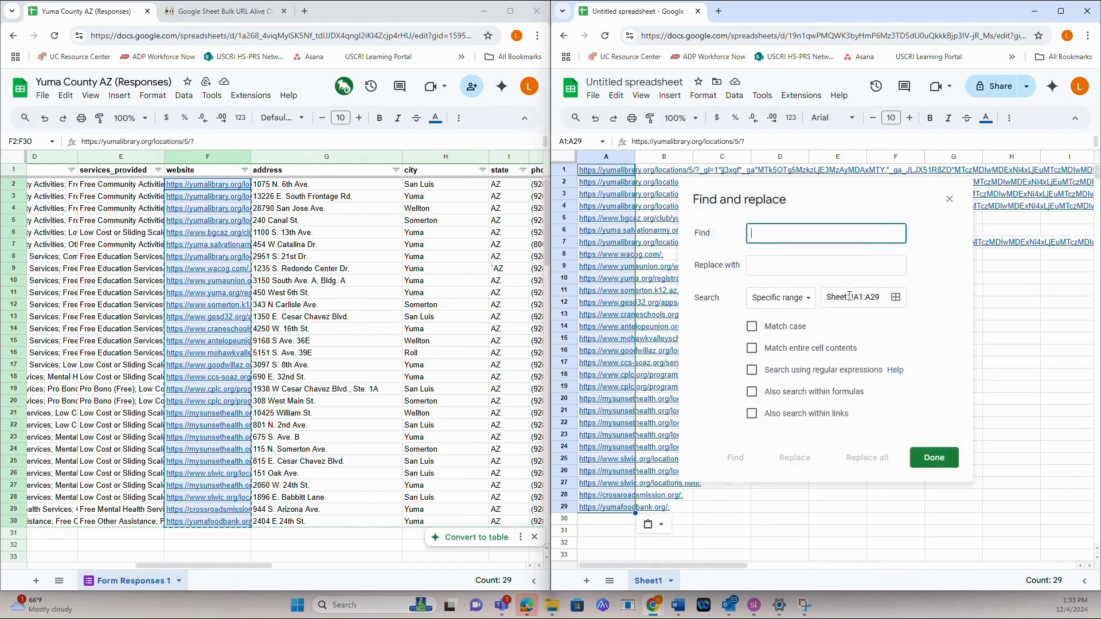
{"action": "type", "text": ";"}
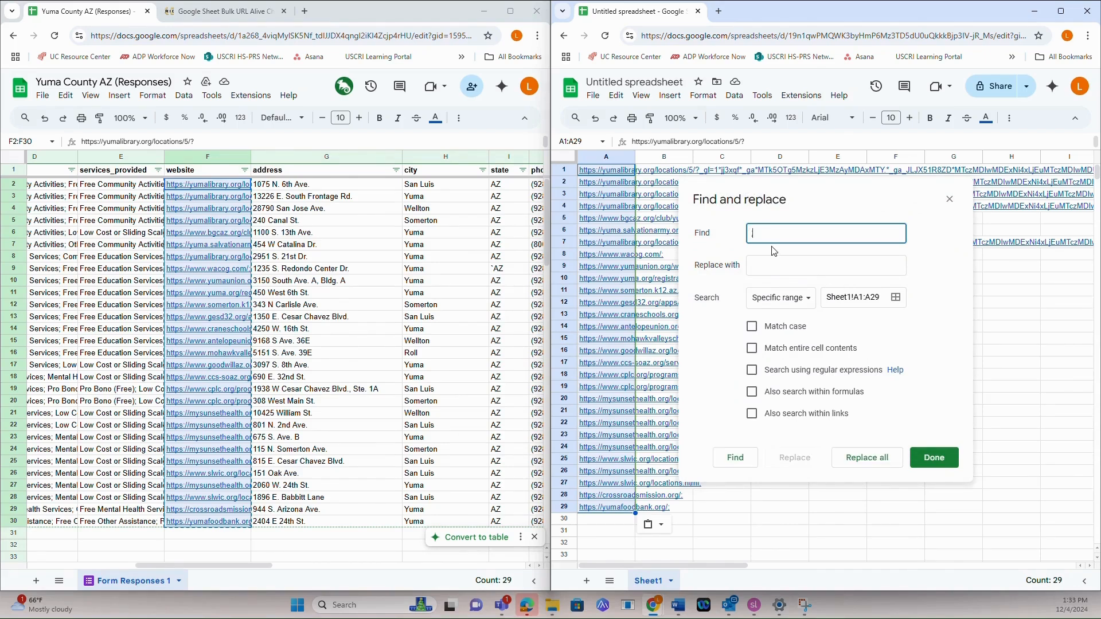
{"action": "left_click", "coordinate": [867, 461]}
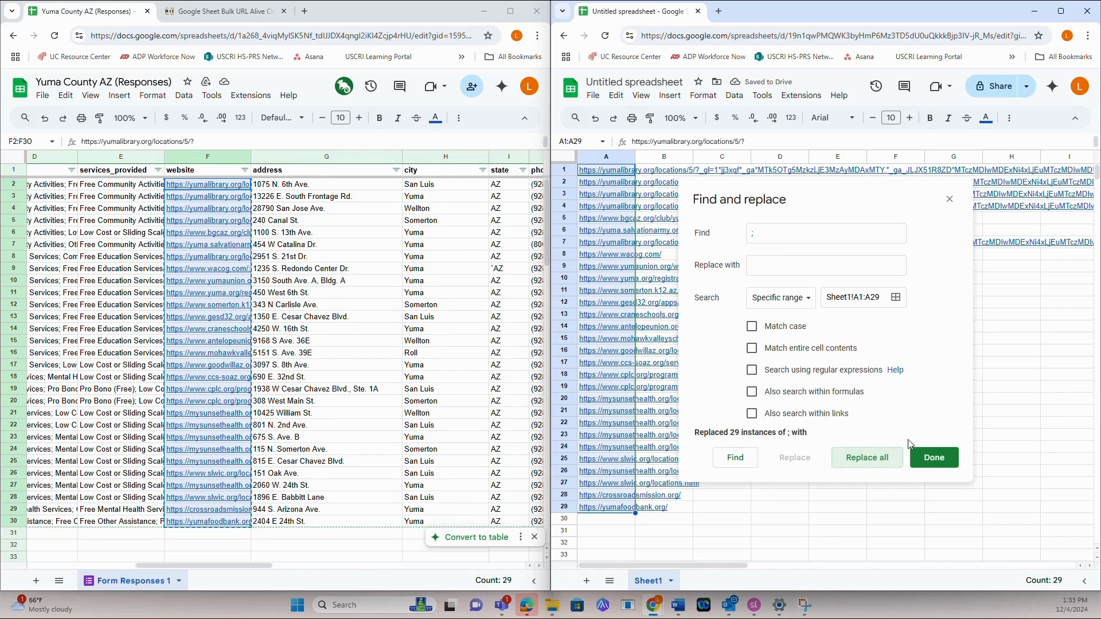
{"action": "left_click", "coordinate": [927, 461]}
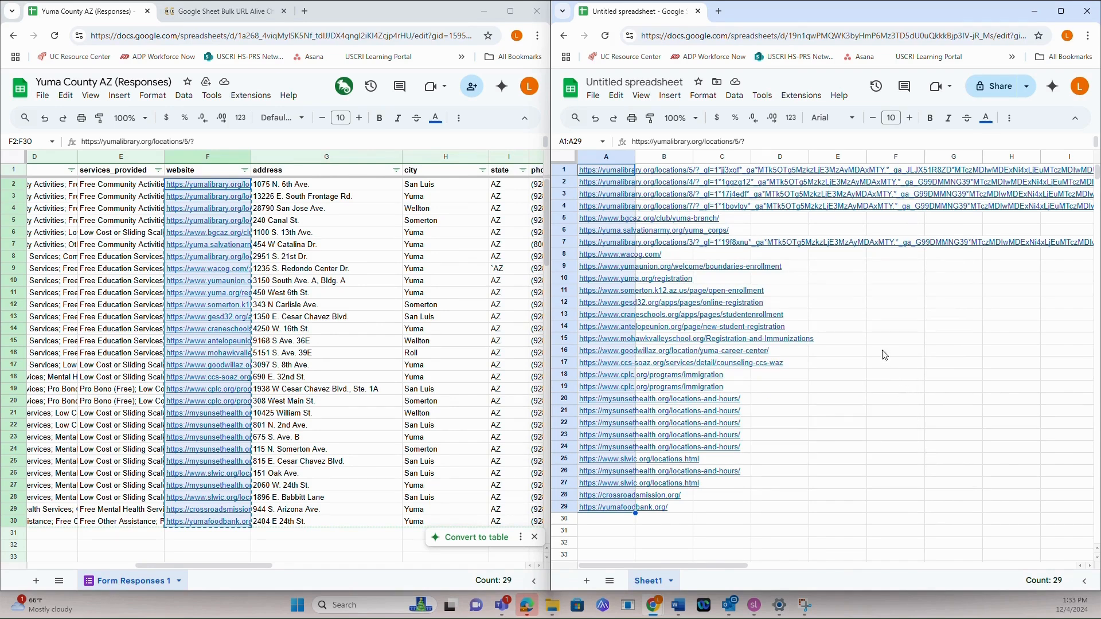
{"action": "left_click", "coordinate": [856, 303]}
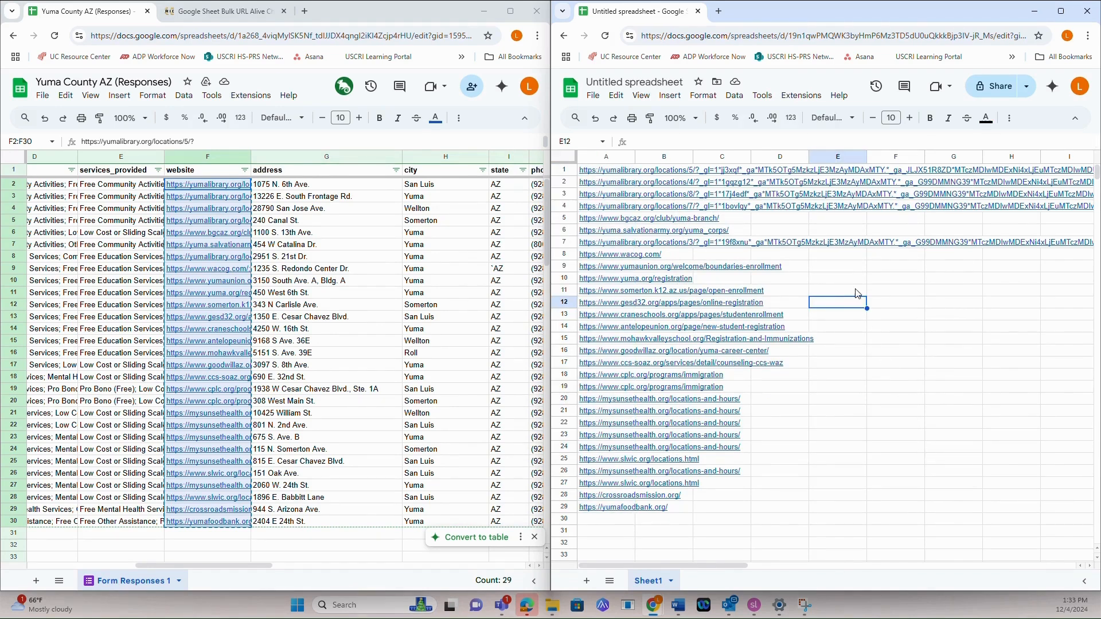
Open an Apps Script project for the new spreadsheet and dismiss the project history tip
{"action": "left_click", "coordinate": [803, 96]}
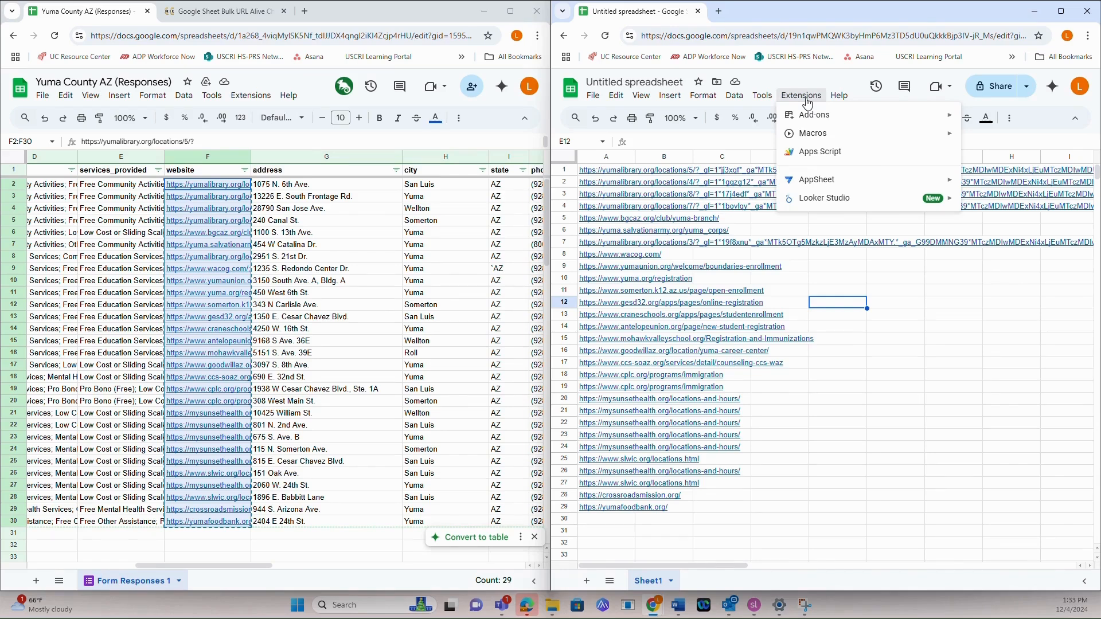
{"action": "left_click", "coordinate": [815, 150]}
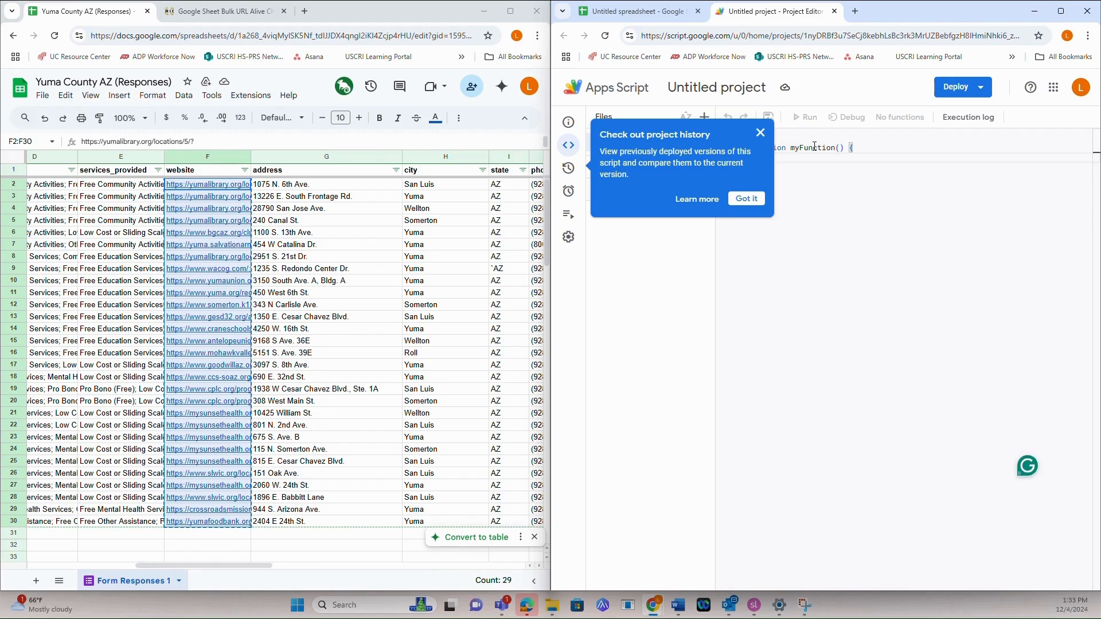
{"action": "left_click", "coordinate": [747, 198]}
Copy the full checkUrls function code from the Google Sheet Bulk URL Alive Checker web page
{"action": "left_click", "coordinate": [224, 11]}
{"action": "scroll", "coordinate": [281, 398], "scroll_direction": "down", "scroll_amount": 10}
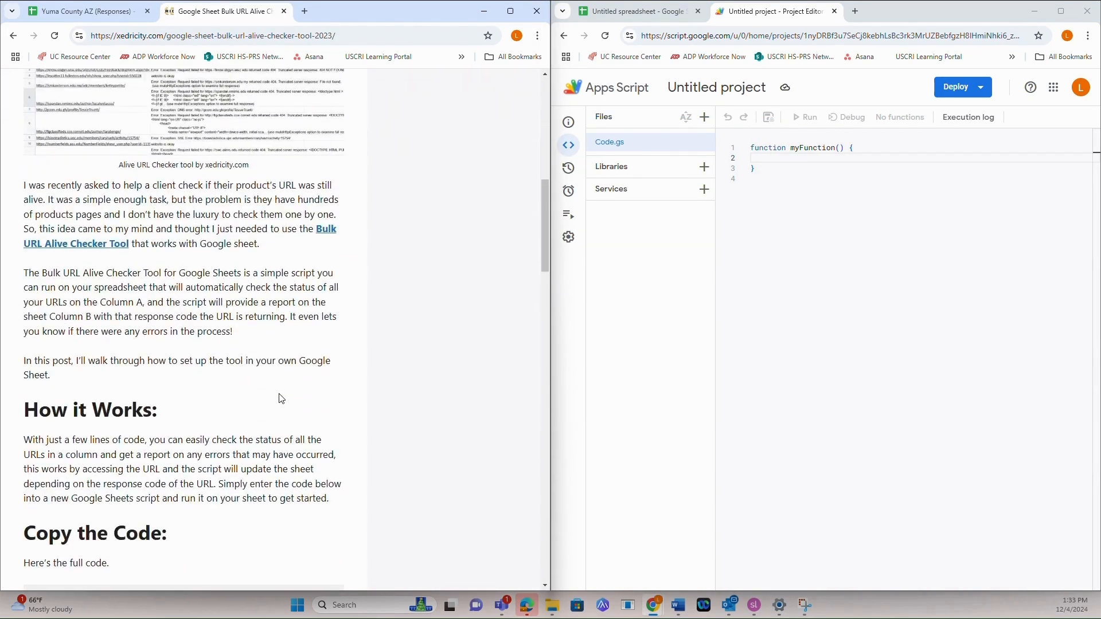
{"action": "scroll", "coordinate": [281, 398], "scroll_direction": "down", "scroll_amount": 9}
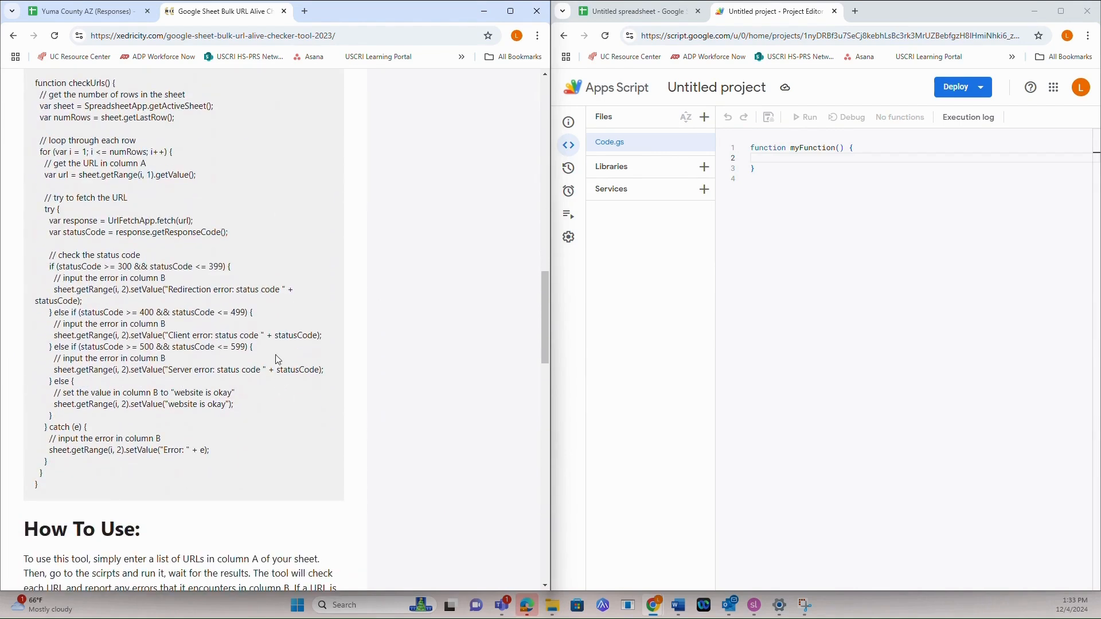
{"action": "left_click_drag", "start_coordinate": [34, 85], "coordinate": [200, 478]}
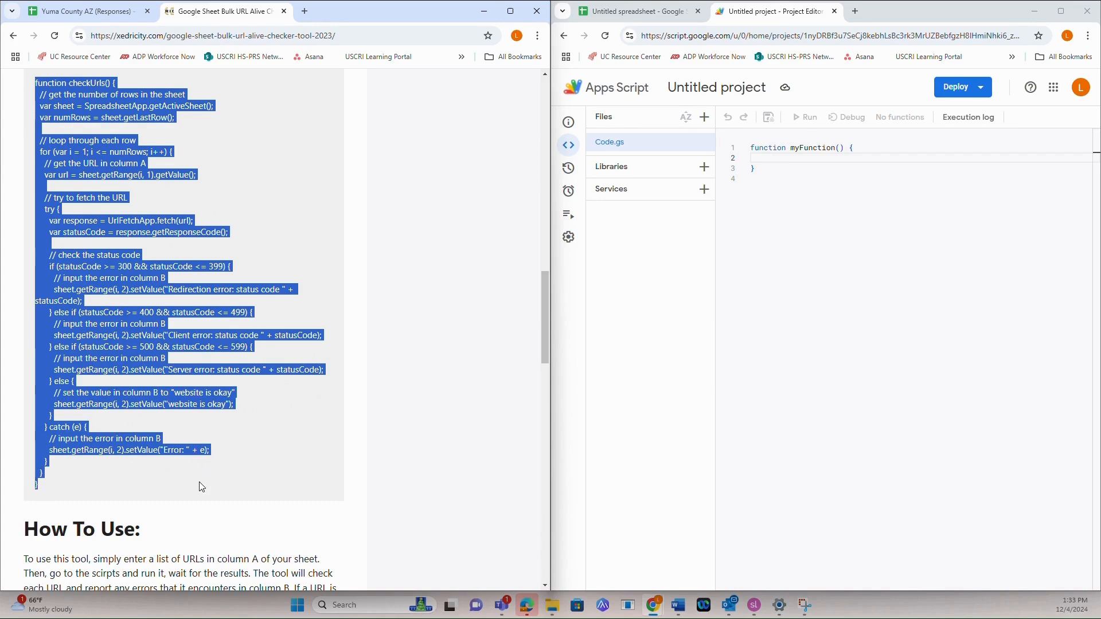
{"action": "right_click", "coordinate": [111, 225]}
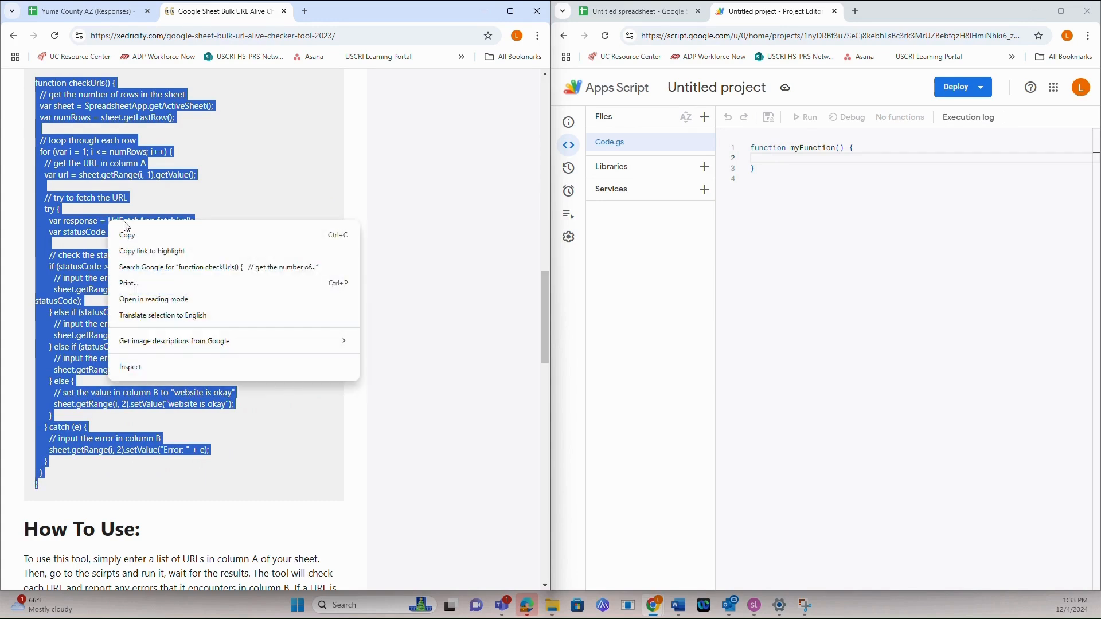
{"action": "left_click", "coordinate": [130, 236]}
{"action": "scroll", "coordinate": [155, 216], "scroll_direction": "up", "scroll_amount": 1}
{"action": "scroll", "coordinate": [155, 216], "scroll_direction": "up", "scroll_amount": 2}
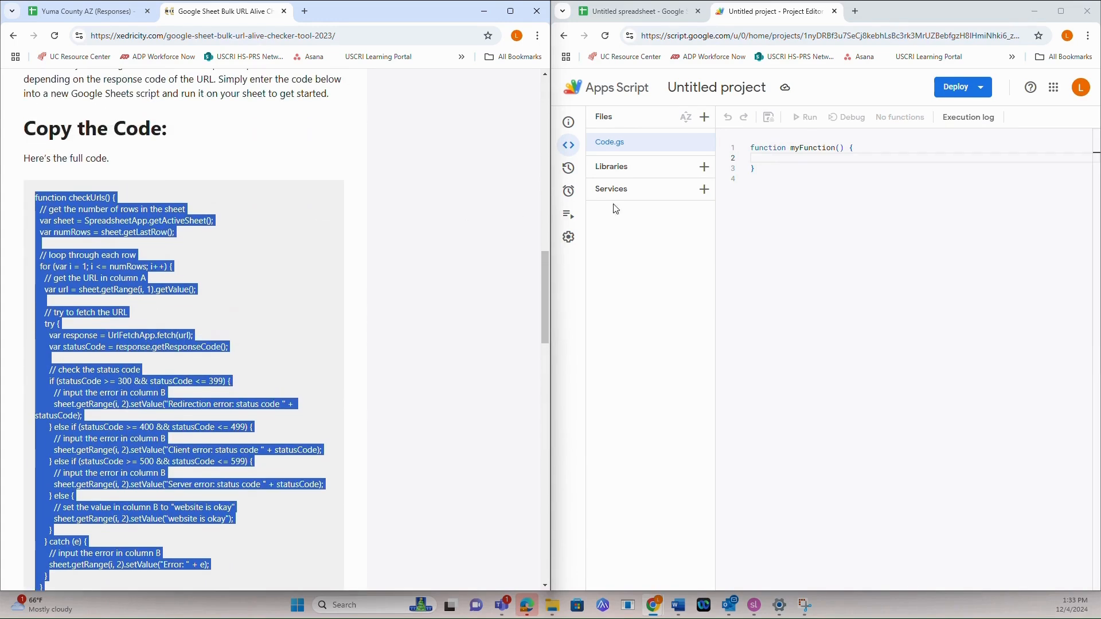
Replace the default myFunction code in Code.gs with the copied checkUrls script
{"action": "left_click", "coordinate": [837, 163]}
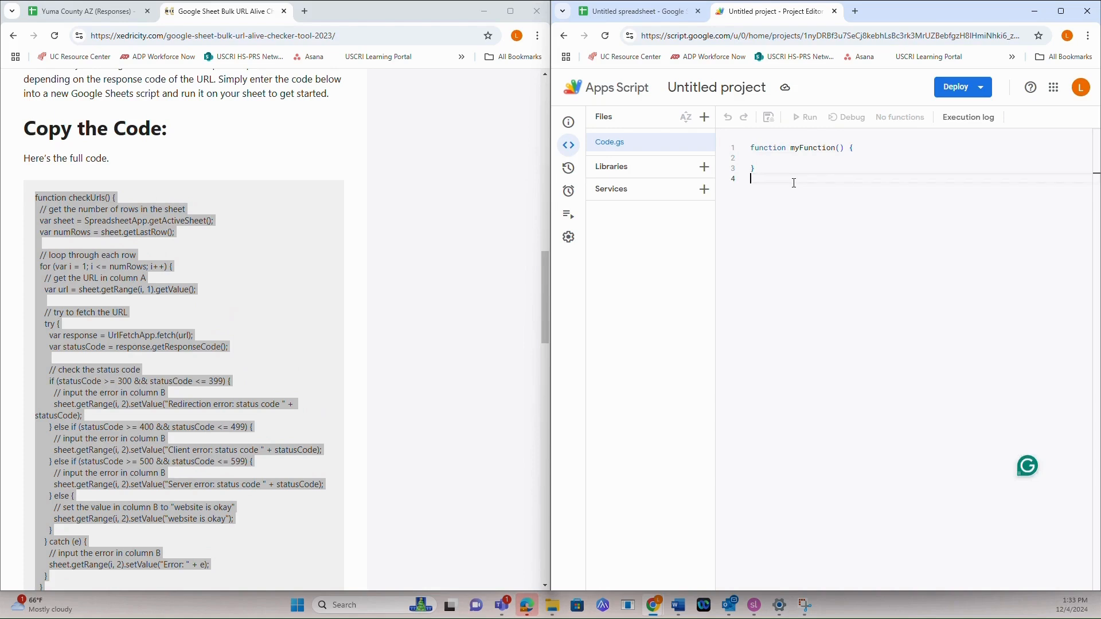
{"action": "key", "text": "ctrl+a"}
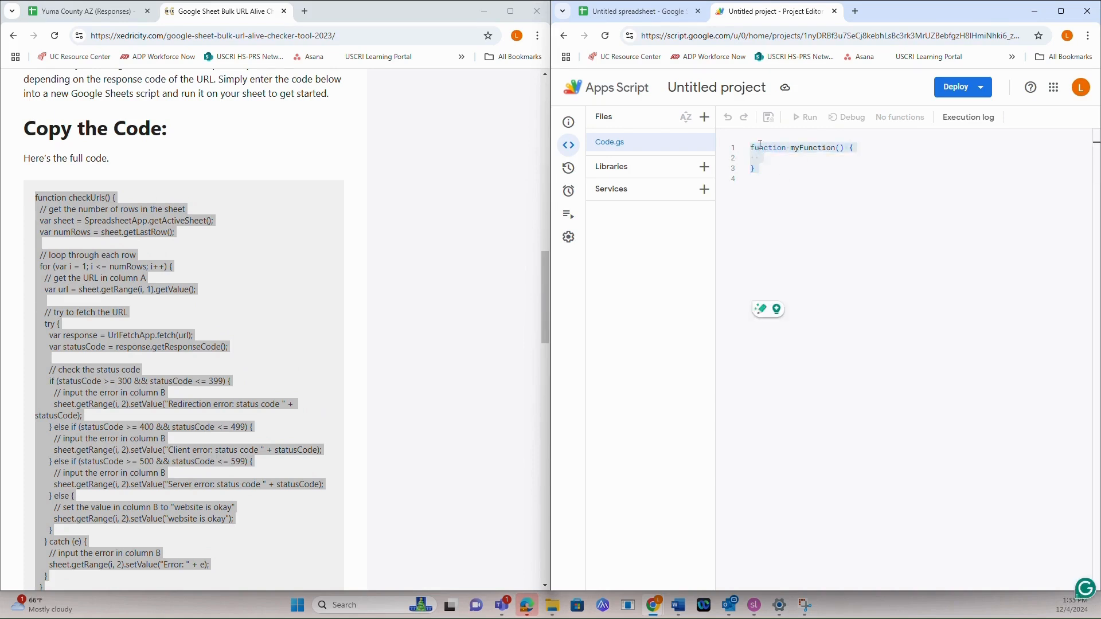
{"action": "right_click", "coordinate": [757, 146]}
{"action": "left_click", "coordinate": [804, 318]}
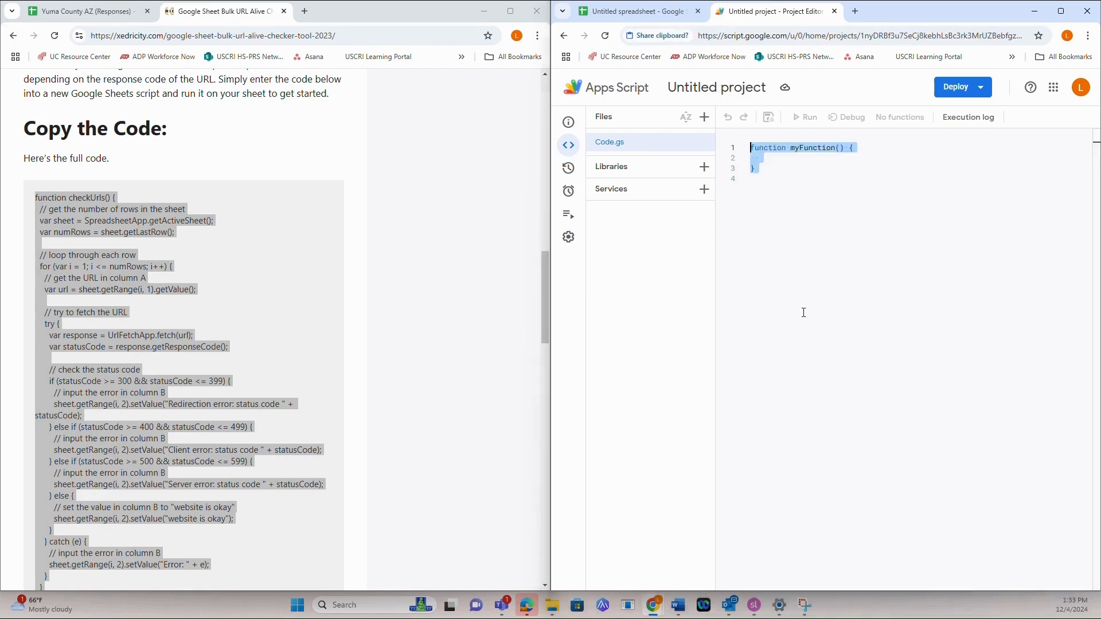
{"action": "left_click", "coordinate": [730, 125]}
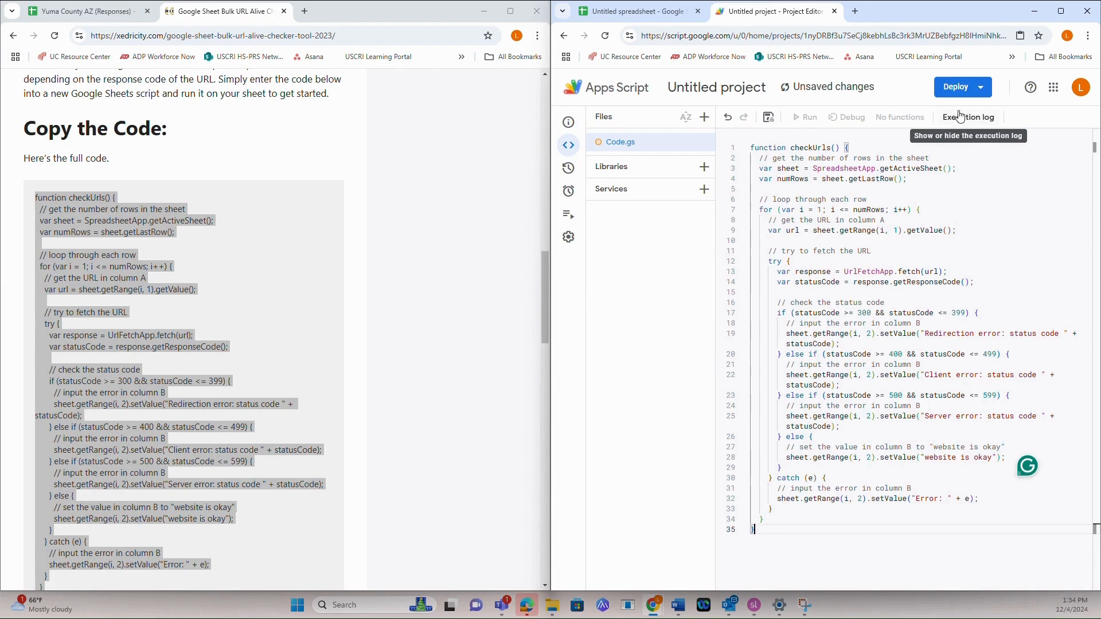
Rename the Apps Script project as Check Links and save it to Drive
{"action": "left_click", "coordinate": [723, 92]}
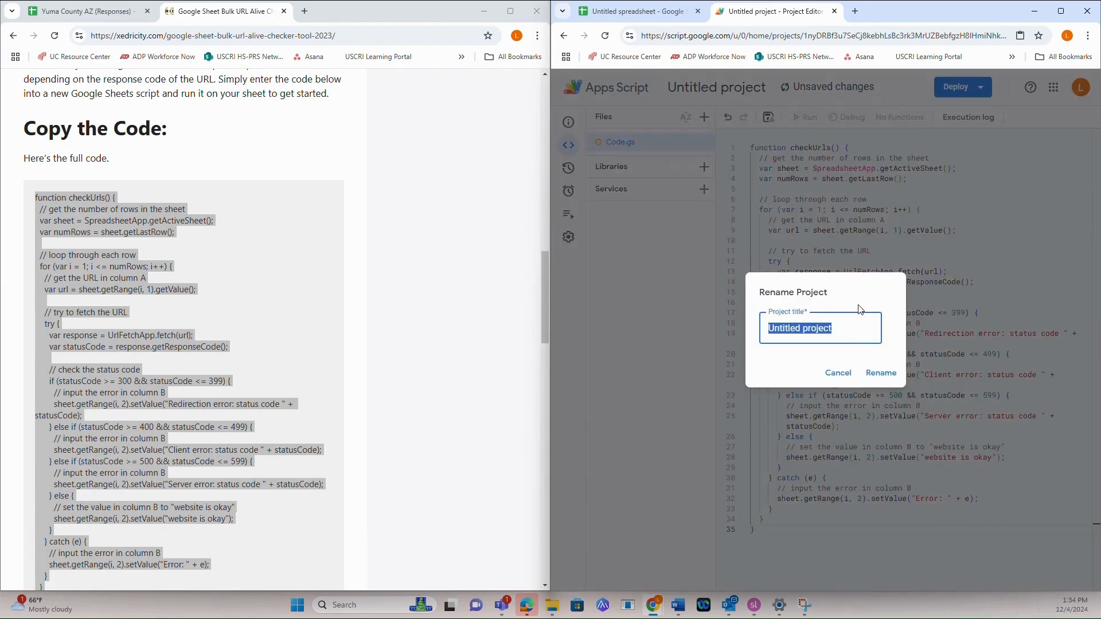
{"action": "type", "text": "Check Links"}
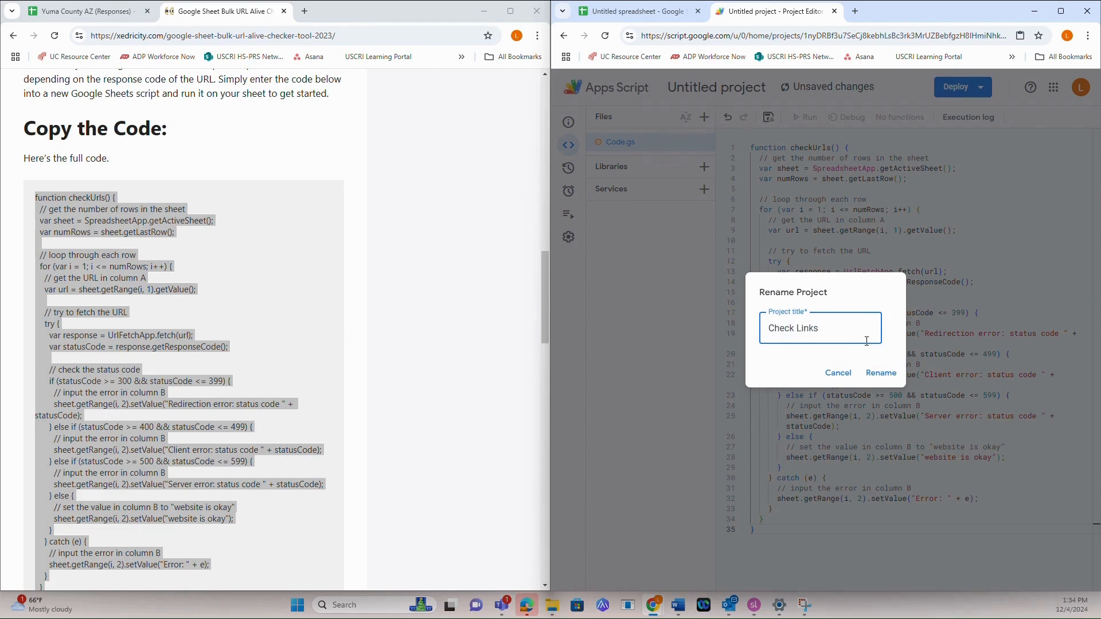
{"action": "left_click", "coordinate": [881, 373]}
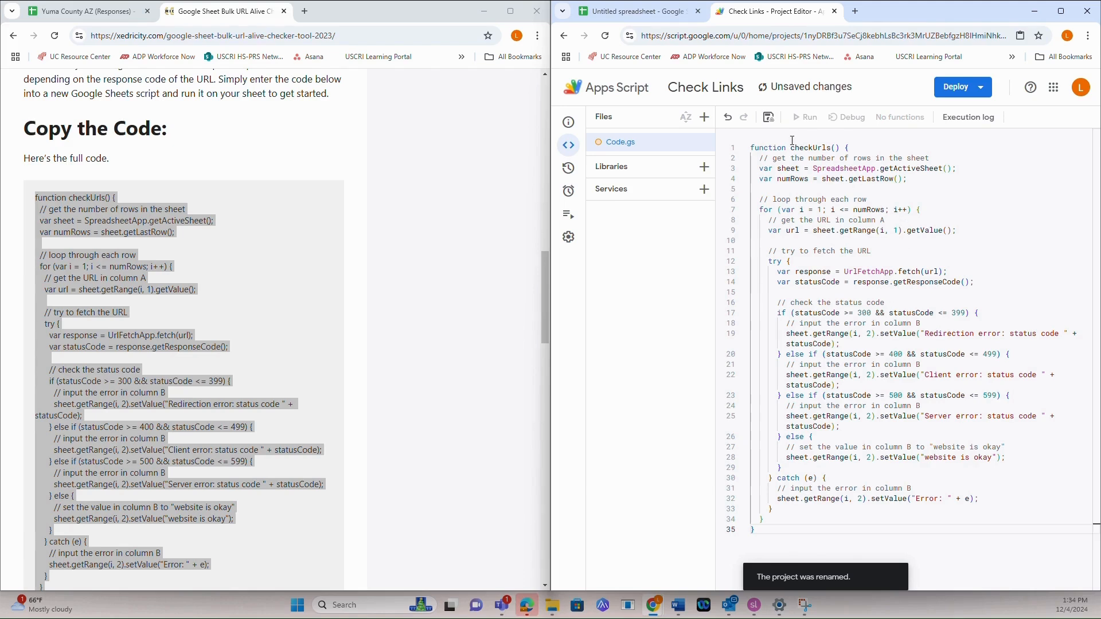
{"action": "left_click", "coordinate": [769, 118]}
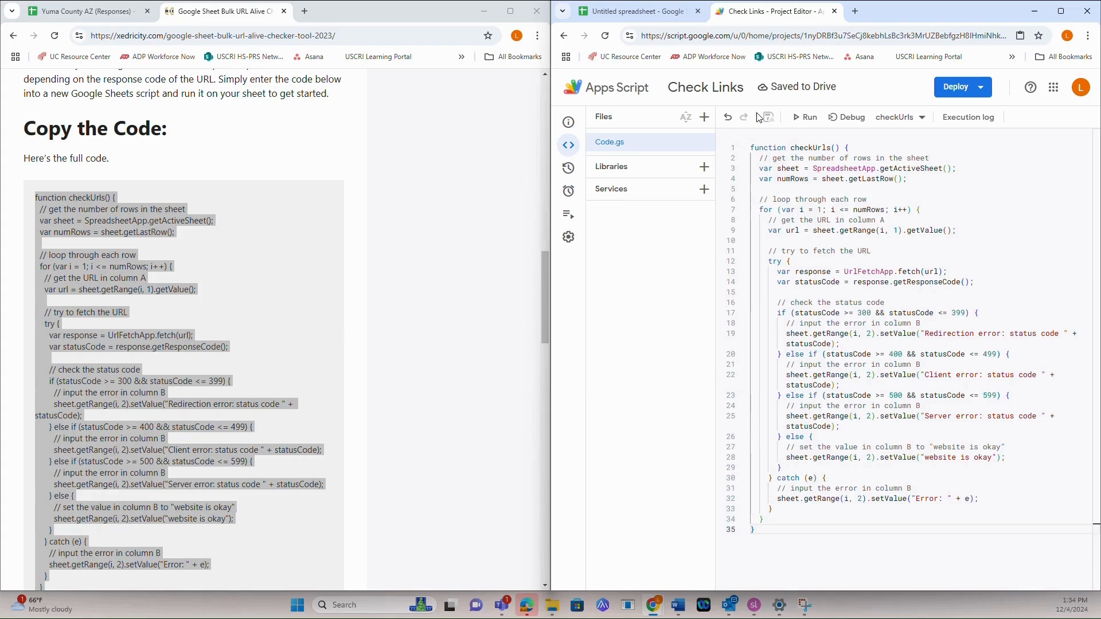
Run the checkUrls function and bring up the new link spreadsheet alongside the Yuma County AZ (Responses) spreadsheet
{"action": "left_click", "coordinate": [807, 118]}
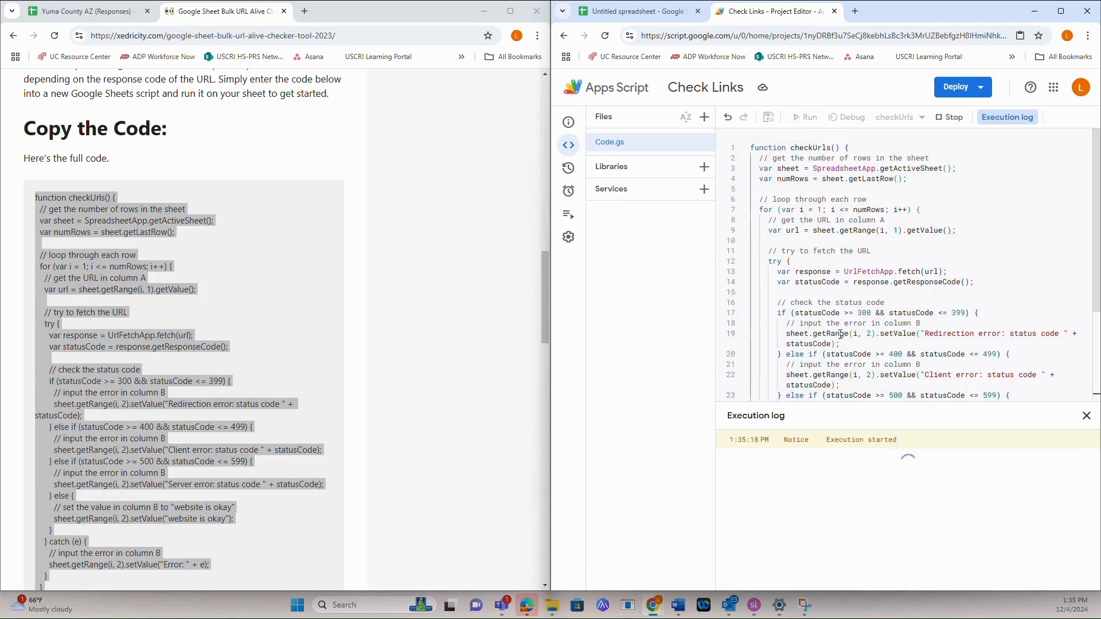
{"action": "left_click", "coordinate": [646, 20]}
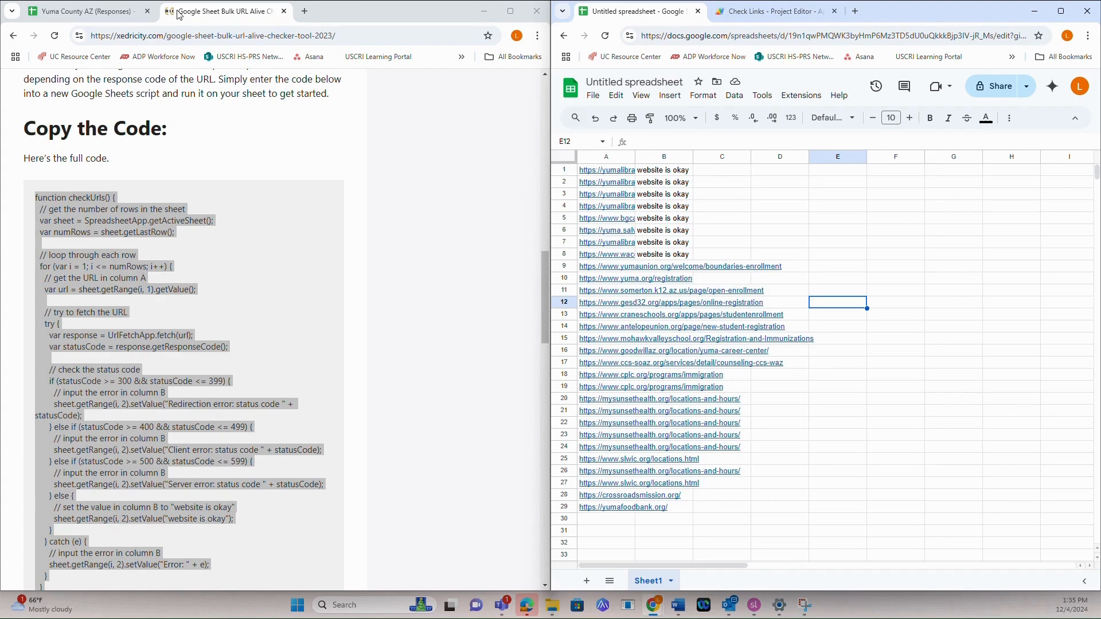
{"action": "left_click", "coordinate": [122, 12]}
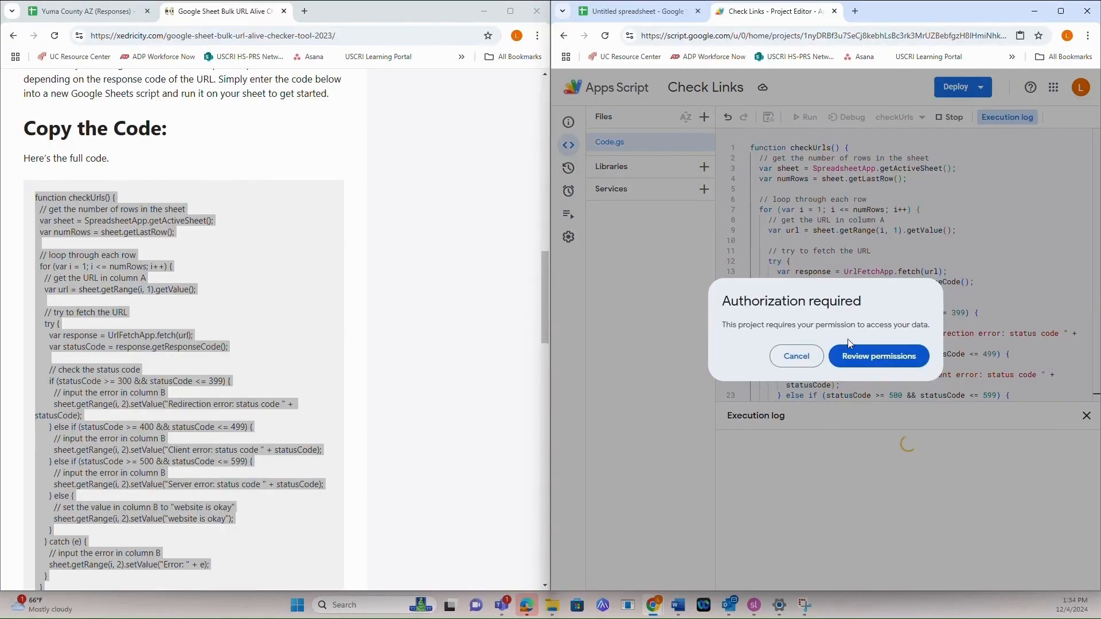
Authorize the unverified Check Links script with the signed-in Google account, allowing access to Google Sheets and external services
{"action": "left_click", "coordinate": [875, 357]}
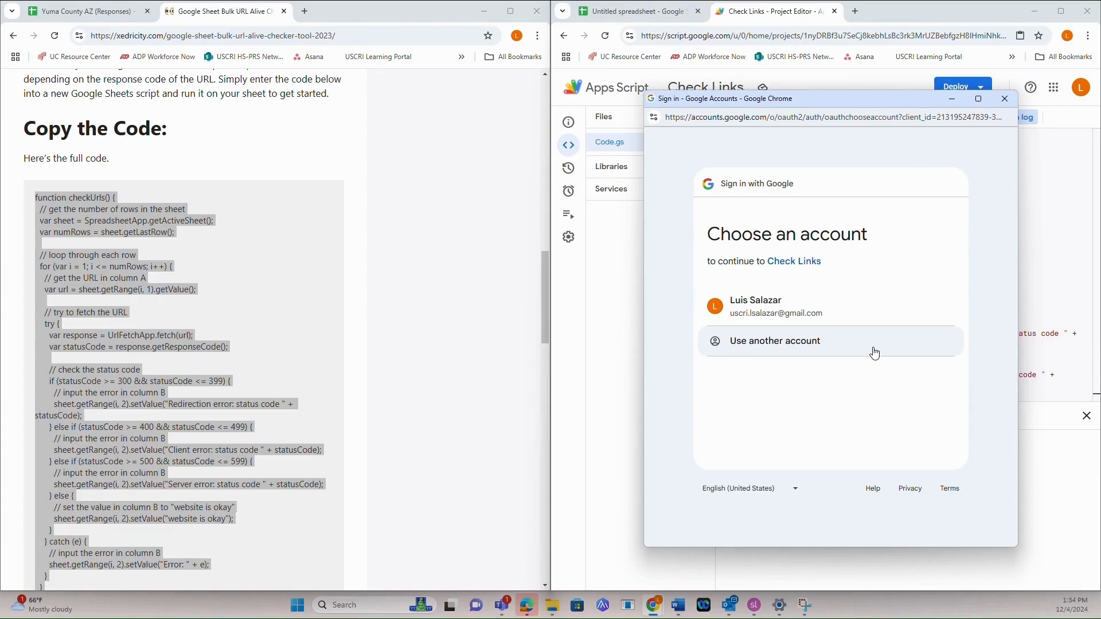
{"action": "left_click", "coordinate": [875, 313]}
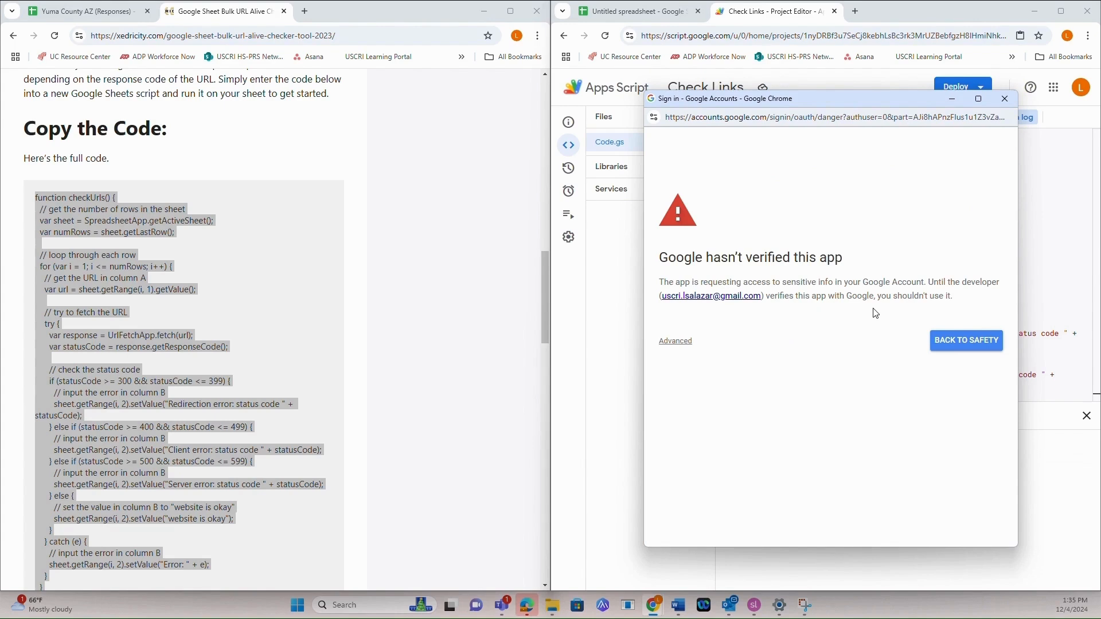
{"action": "left_click", "coordinate": [684, 344]}
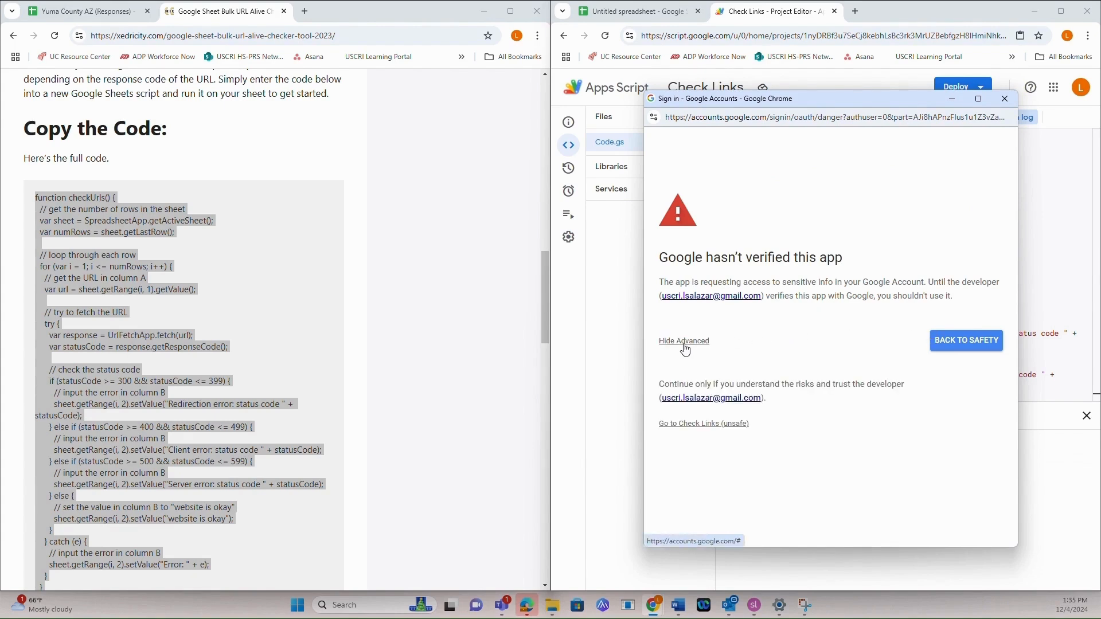
{"action": "left_click", "coordinate": [694, 424]}
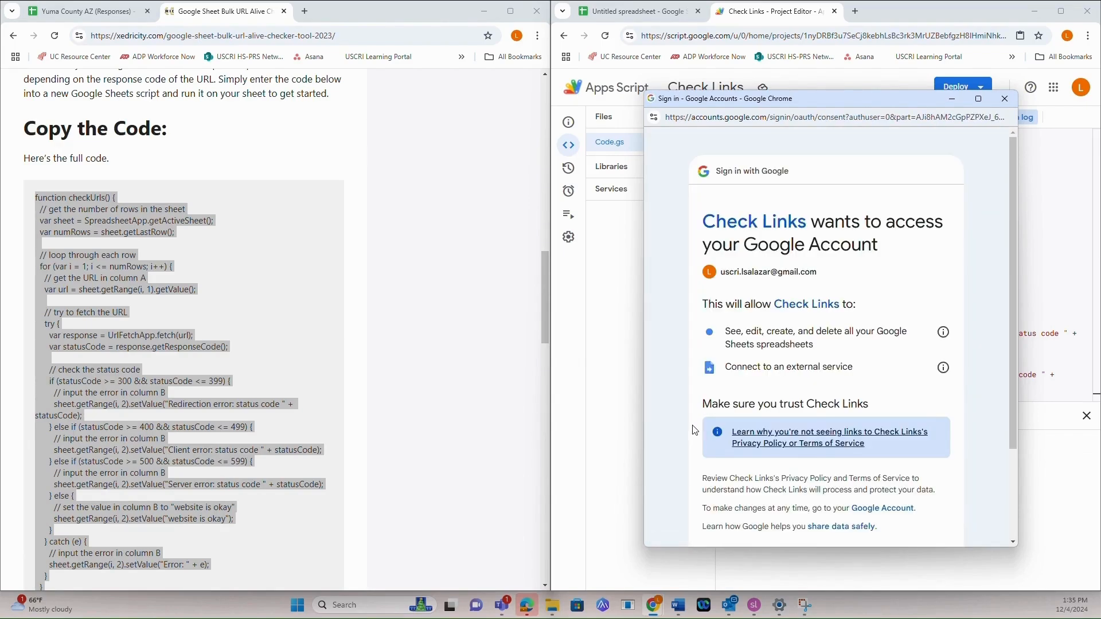
{"action": "scroll", "coordinate": [875, 358], "scroll_direction": "down", "scroll_amount": 2}
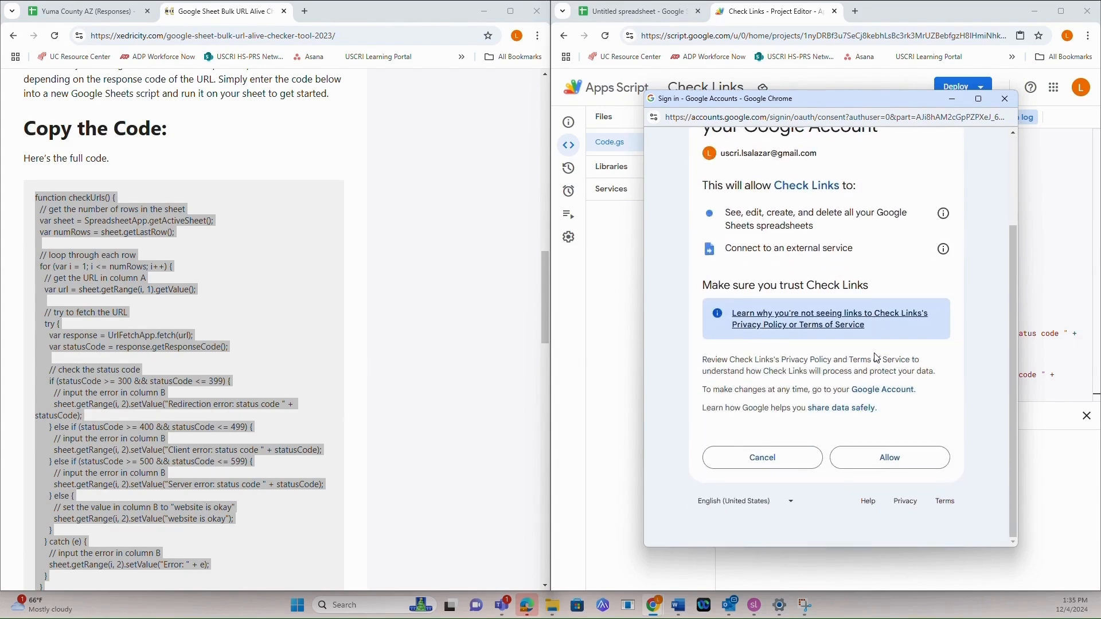
{"action": "left_click", "coordinate": [887, 459]}
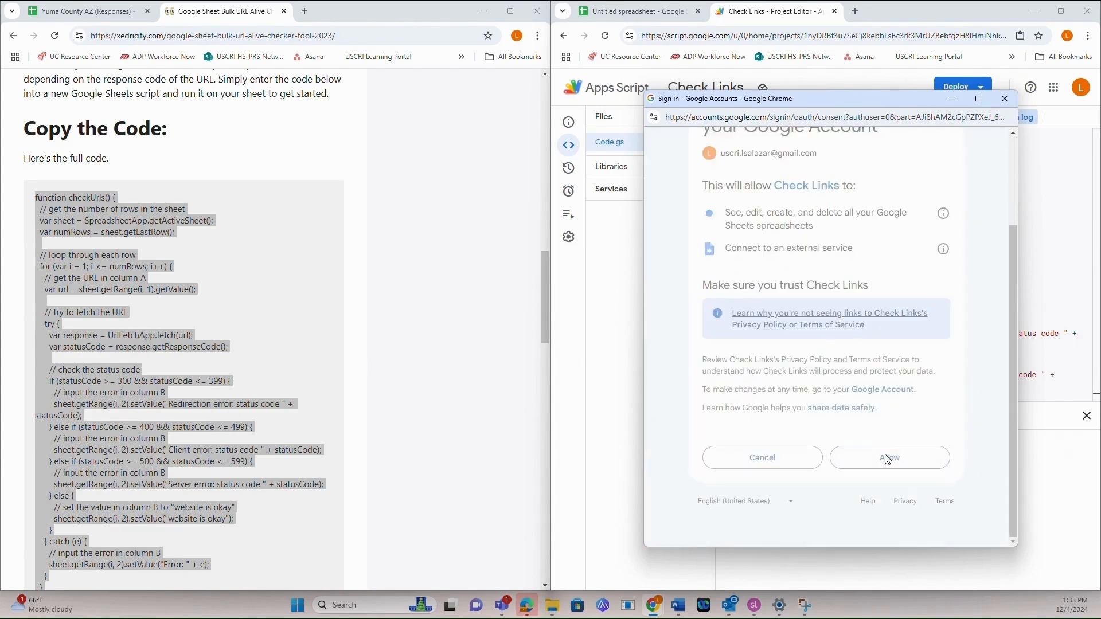
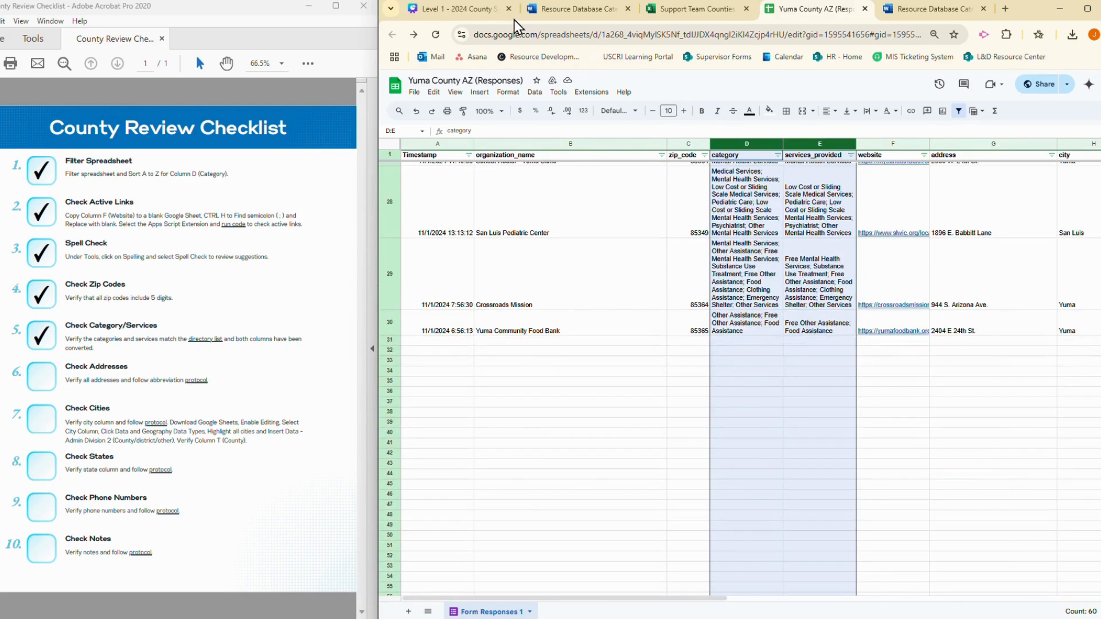
{"action": "scroll", "coordinate": [746, 258], "scroll_direction": "down", "scroll_amount": 1}
Turn off text wrapping in the category and services_provided columns so their text overflows
{"action": "left_click", "coordinate": [847, 112]}
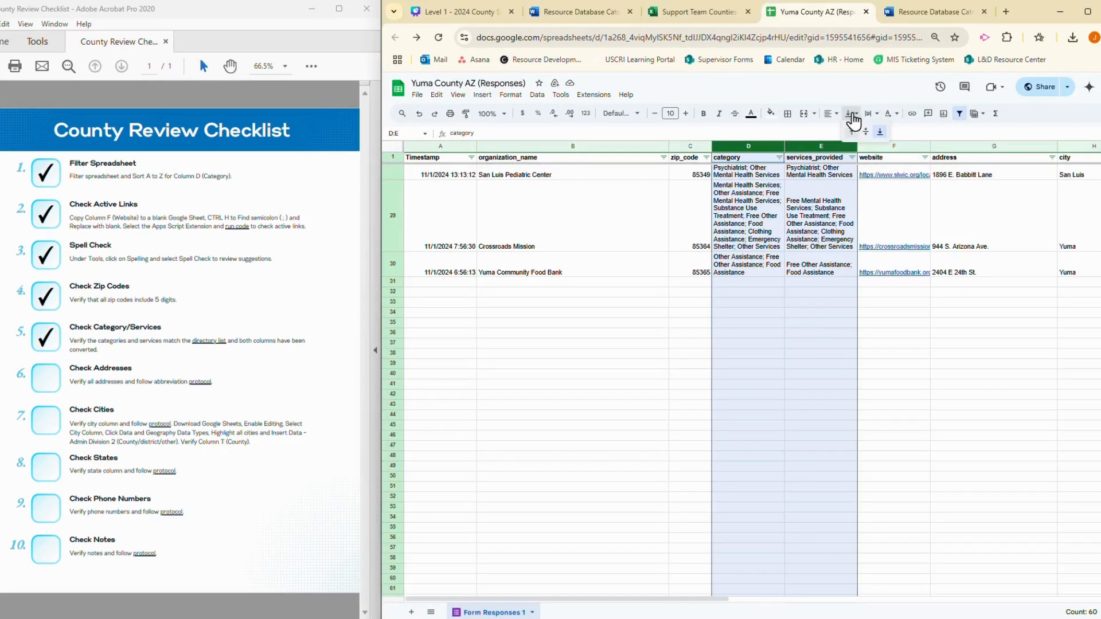
{"action": "left_click", "coordinate": [870, 115]}
{"action": "left_click", "coordinate": [873, 132]}
{"action": "scroll", "coordinate": [768, 344], "scroll_direction": "up", "scroll_amount": 4}
{"action": "scroll", "coordinate": [764, 338], "scroll_direction": "up", "scroll_amount": 3}
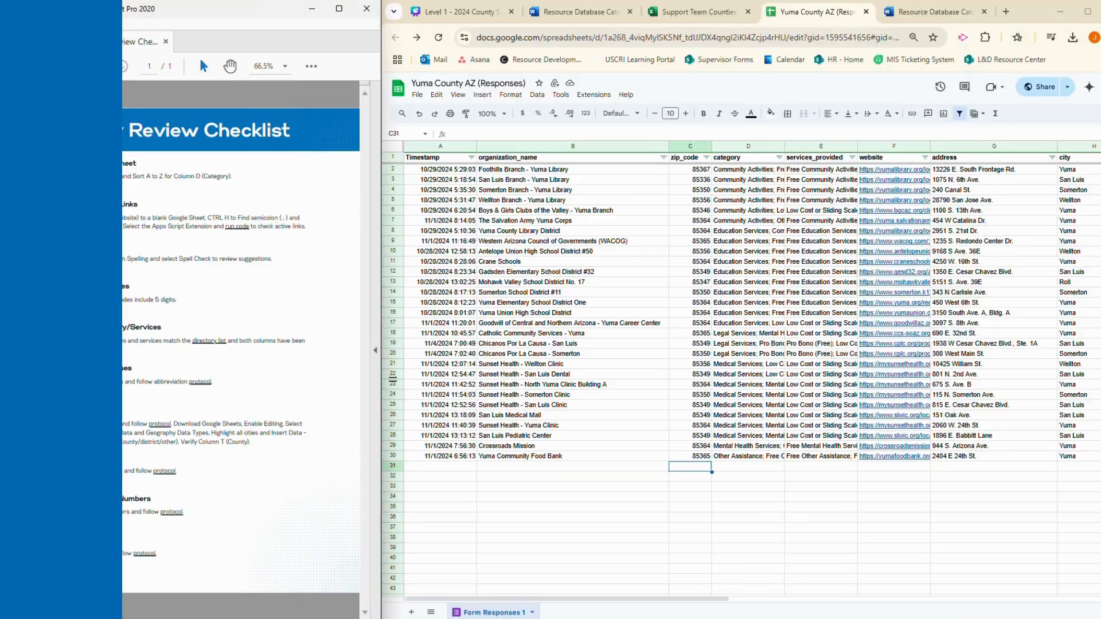
Tick Check Addresses on the County Review Checklist and open its linked abbreviation protocol
{"action": "left_click", "coordinate": [45, 383]}
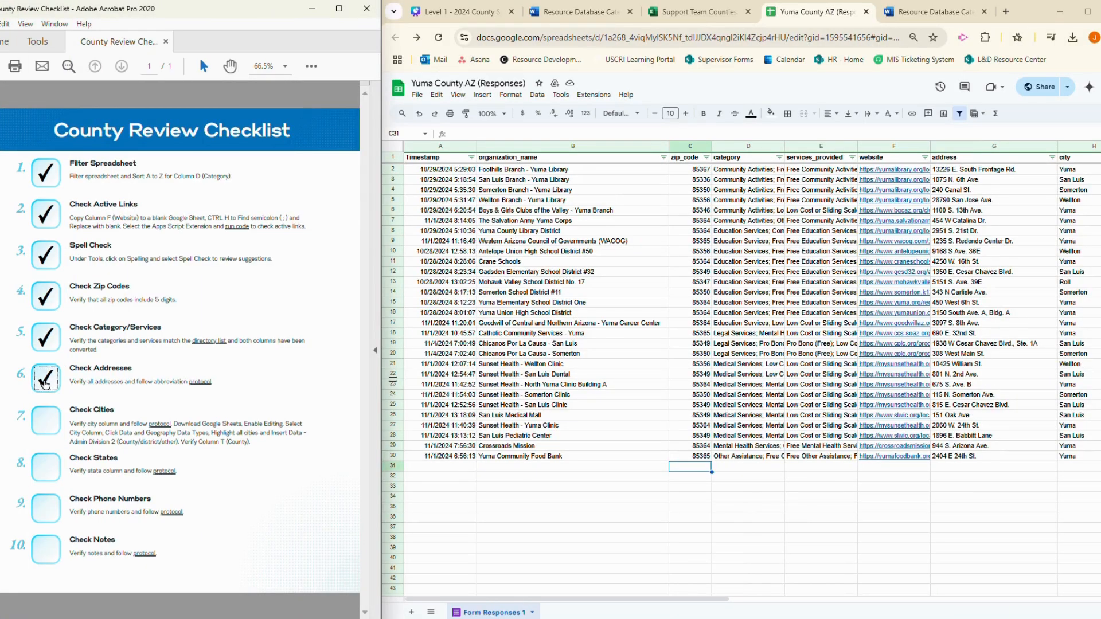
{"action": "left_click", "coordinate": [966, 141]}
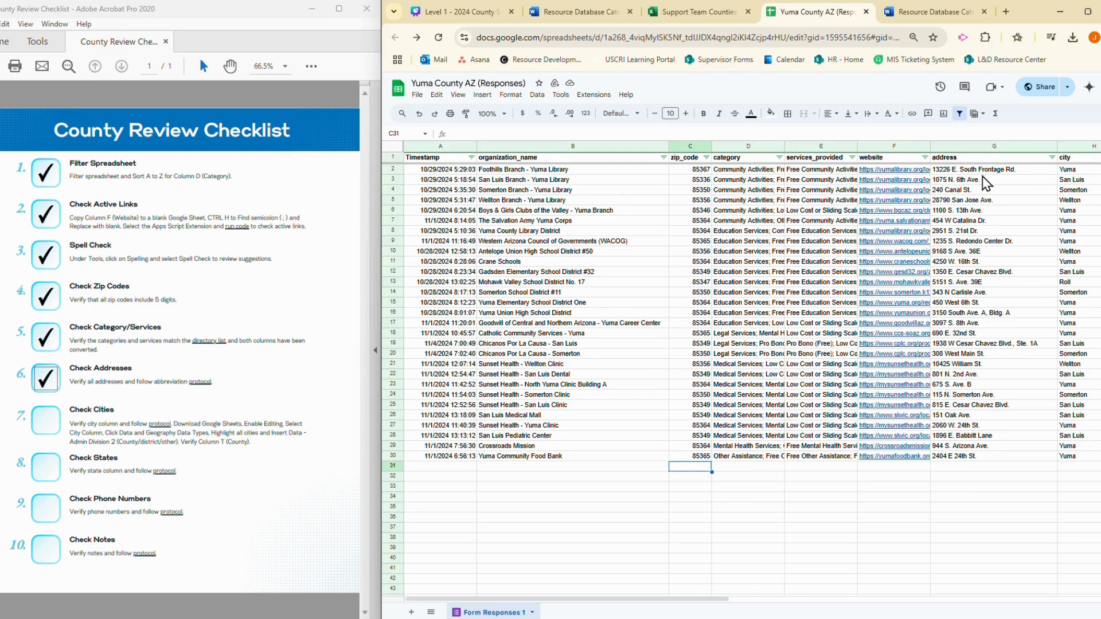
{"action": "left_click", "coordinate": [197, 383]}
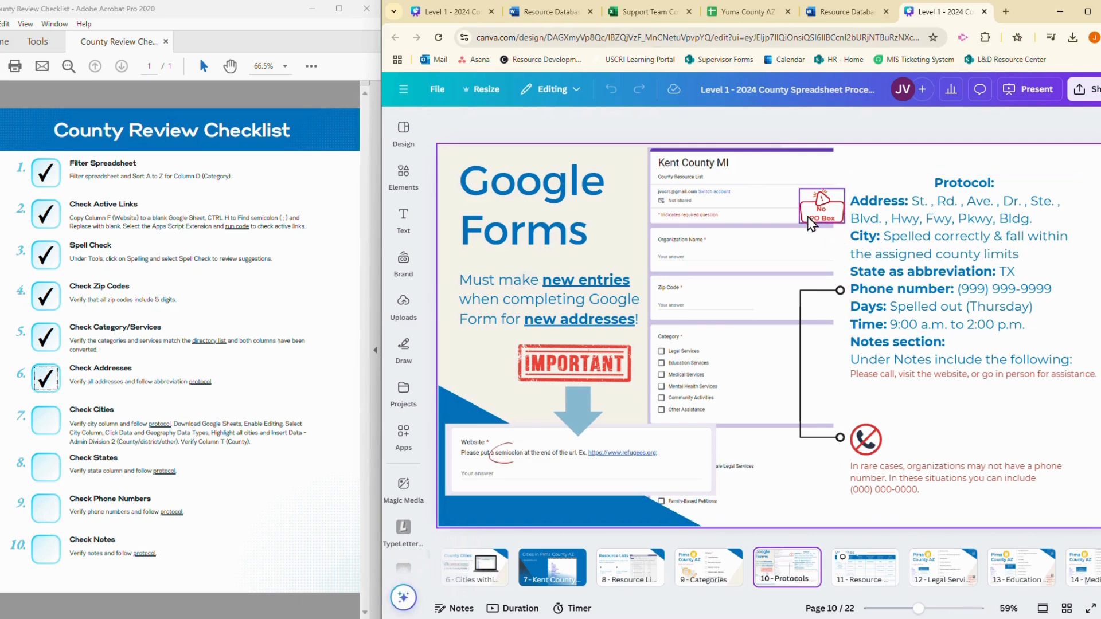
Return to the Yuma County AZ (Responses) spreadsheet and sort it A to Z by the address column
{"action": "left_click", "coordinate": [747, 12]}
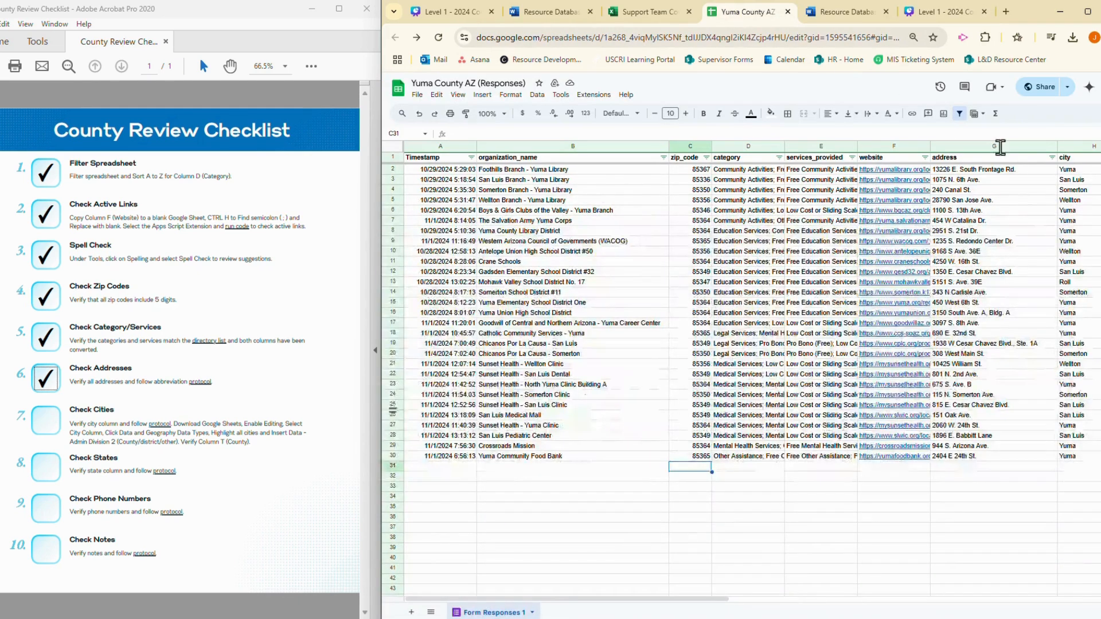
{"action": "left_click", "coordinate": [1052, 158]}
{"action": "left_click", "coordinate": [983, 173]}
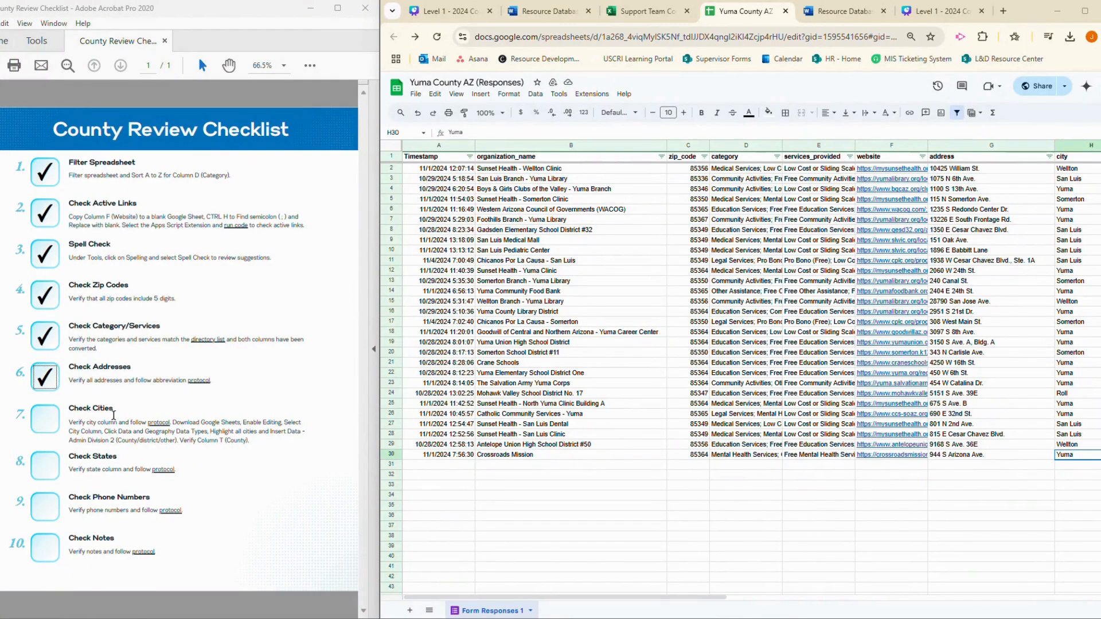
Tick Check Cities on the checklist and review the city and County columns in the spreadsheet
{"action": "left_click", "coordinate": [39, 426]}
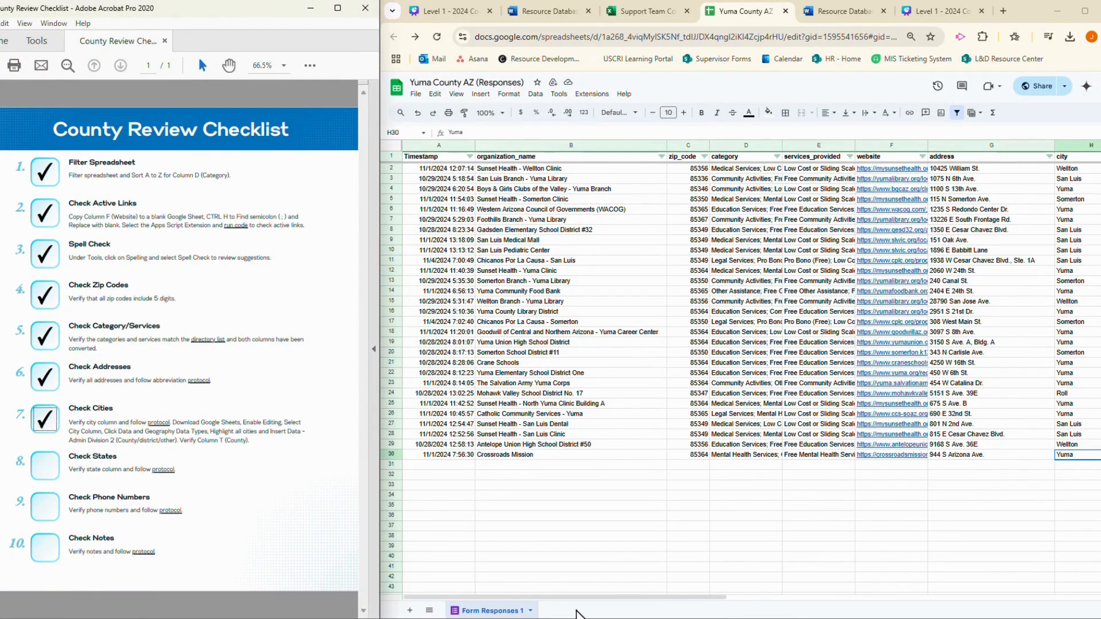
{"action": "left_click_drag", "start_coordinate": [592, 598], "coordinate": [795, 604]}
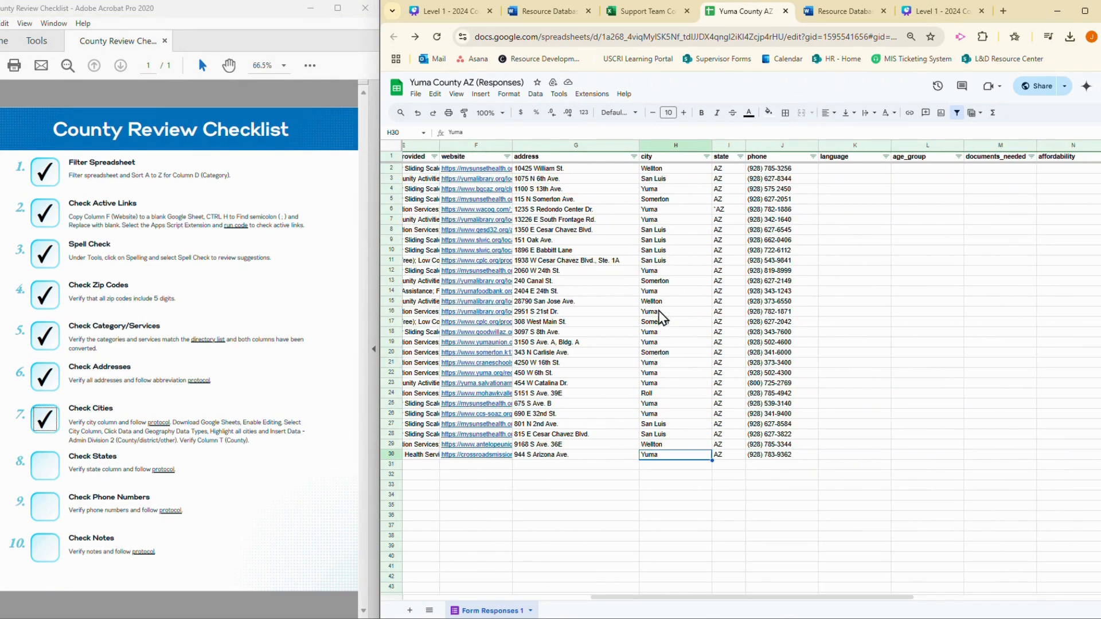
{"action": "left_click", "coordinate": [648, 445]}
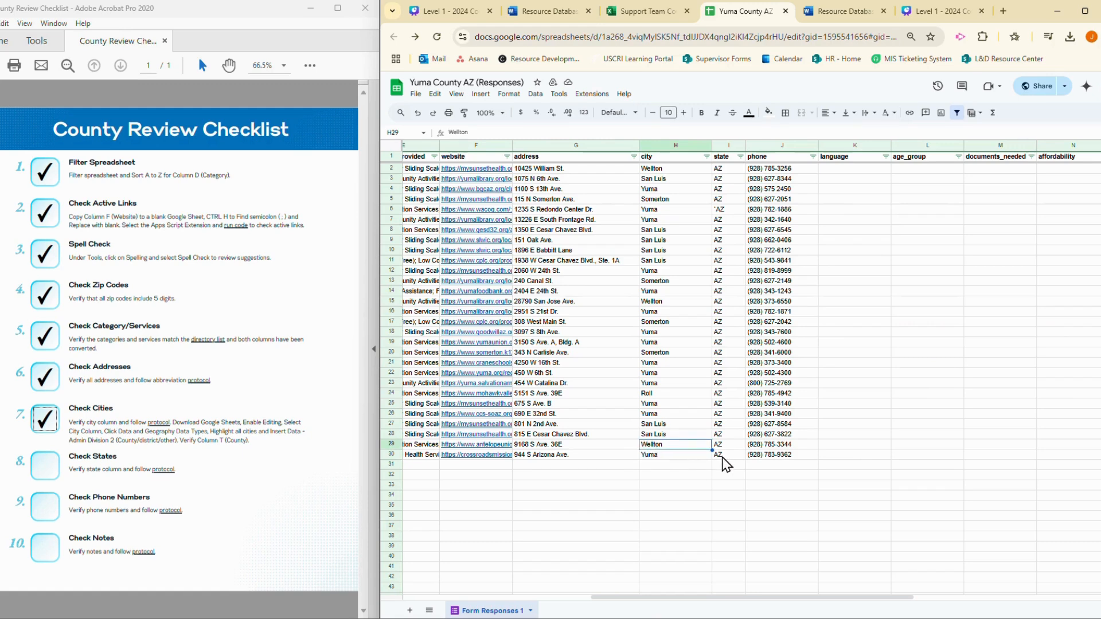
{"action": "left_click_drag", "start_coordinate": [680, 596], "coordinate": [956, 595]}
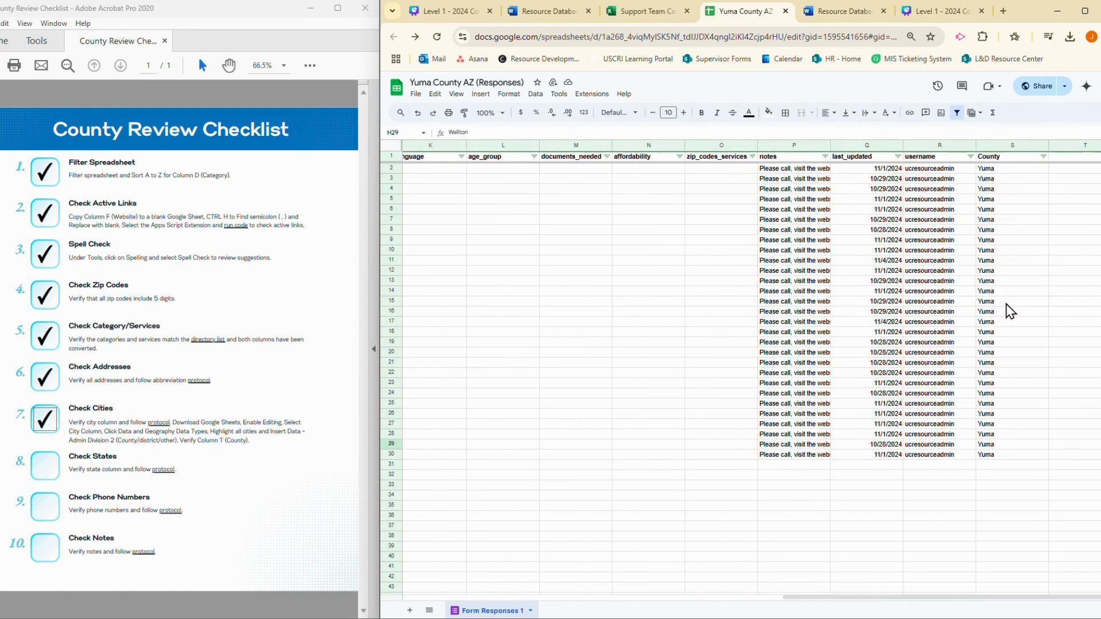
{"action": "left_click_drag", "start_coordinate": [914, 603], "coordinate": [546, 554]}
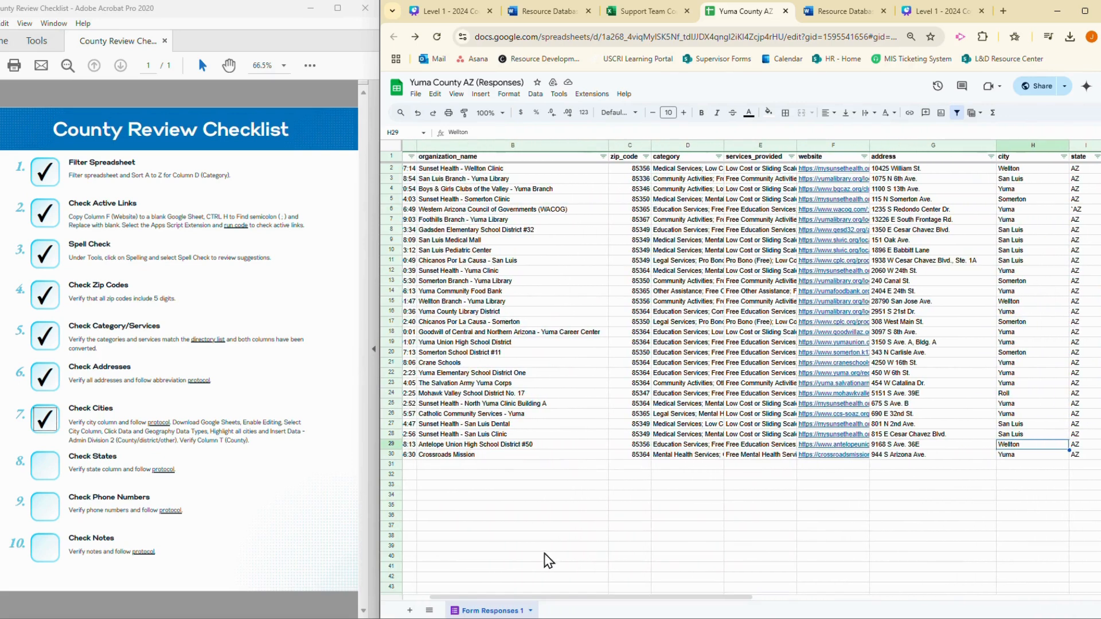
Download the Yuma County responses as an Excel workbook, open the file in Excel and enable editing
{"action": "left_click", "coordinate": [415, 94]}
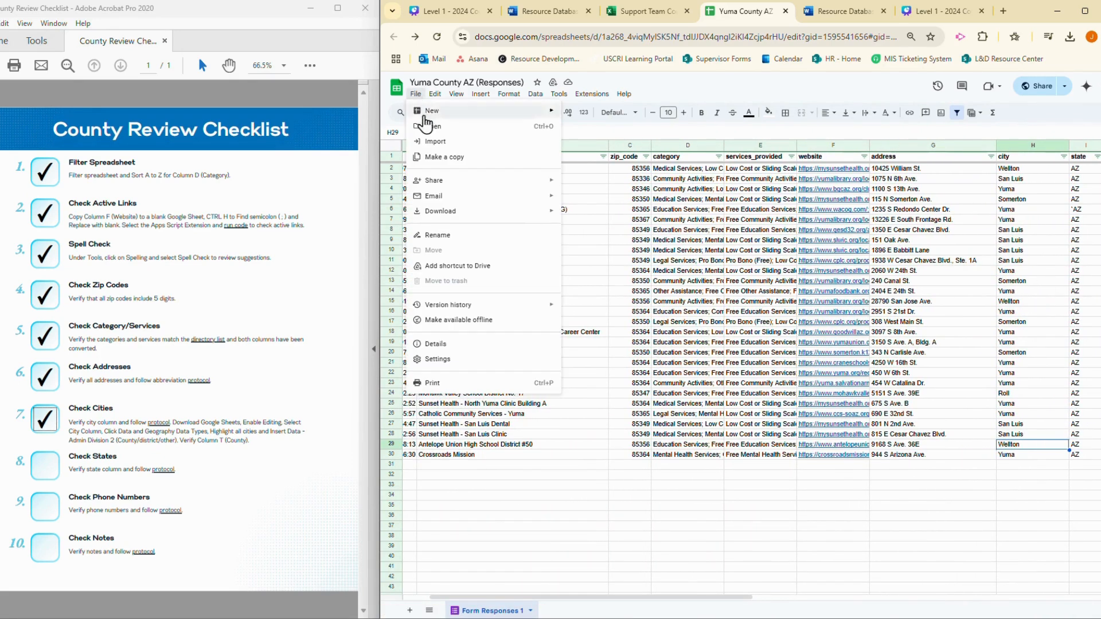
{"action": "mouse_move", "coordinate": [456, 217]}
{"action": "left_click", "coordinate": [605, 220]}
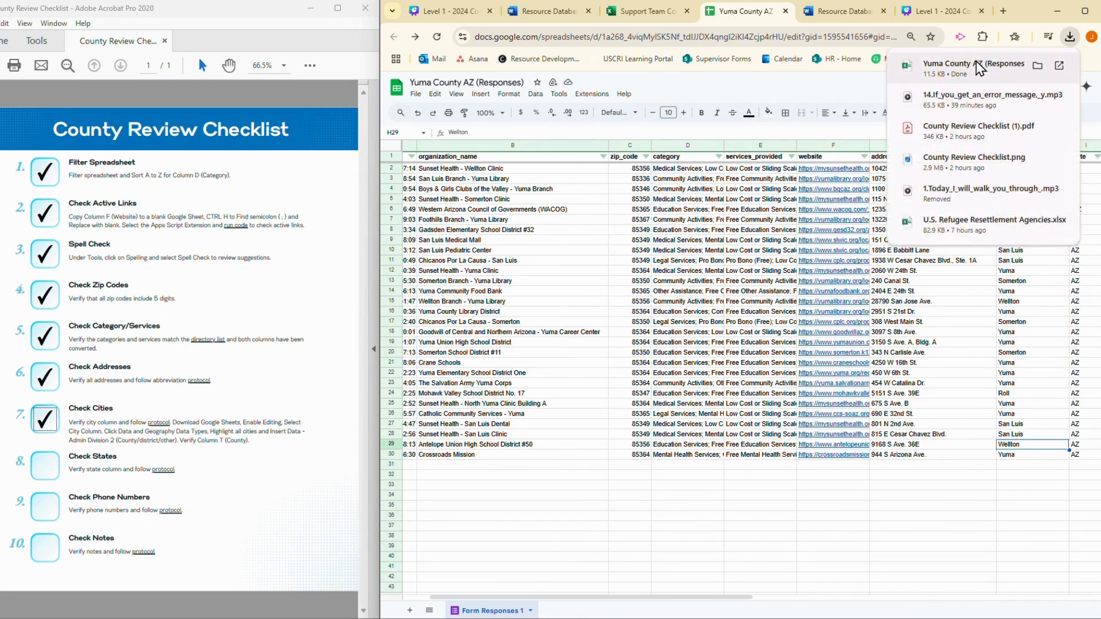
{"action": "left_click", "coordinate": [980, 68]}
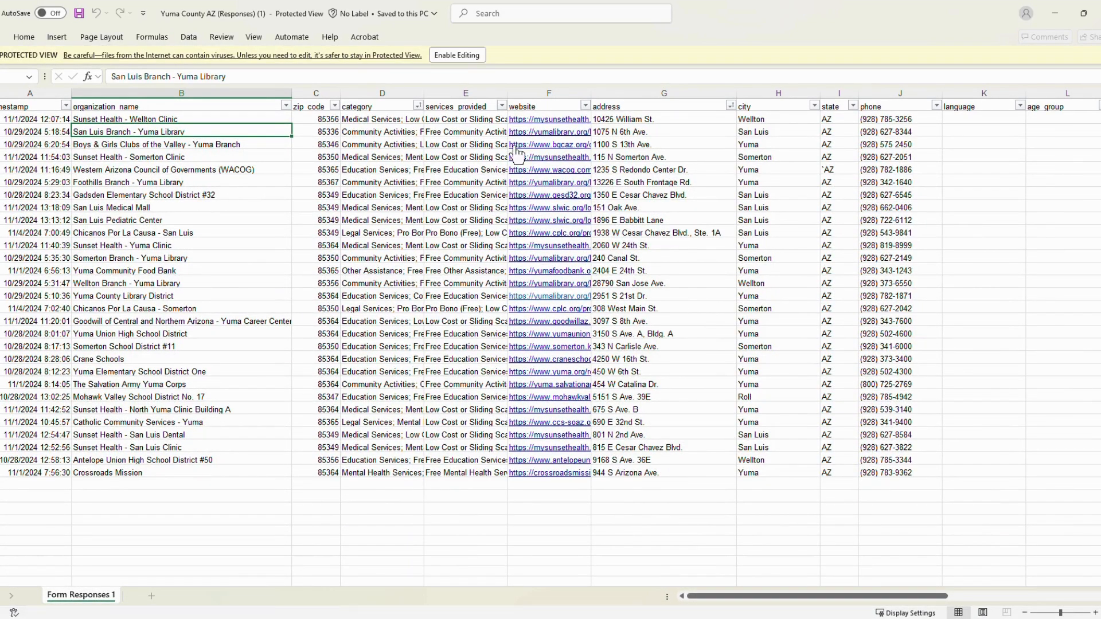
{"action": "left_click", "coordinate": [459, 57]}
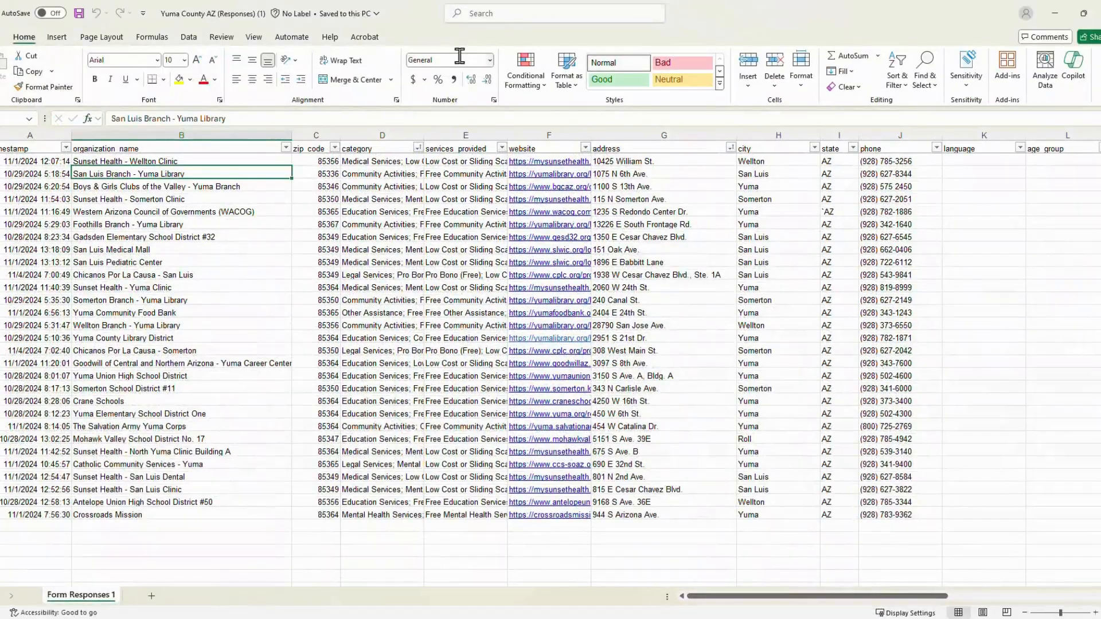
Convert the entire city column to the Geography data type
{"action": "left_click", "coordinate": [779, 135]}
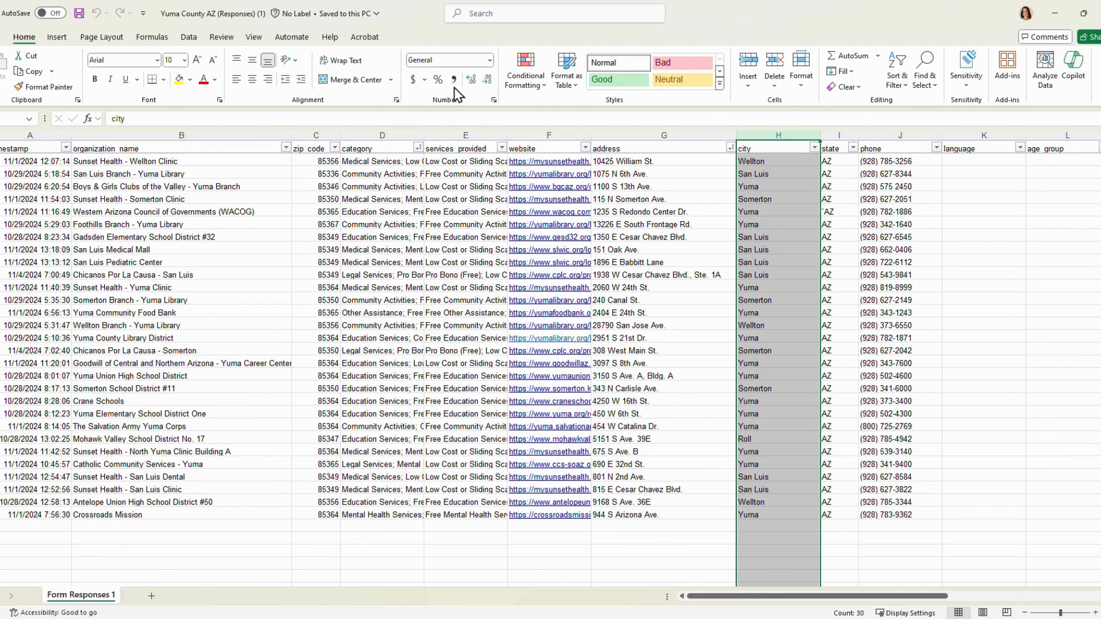
{"action": "left_click", "coordinate": [190, 38]}
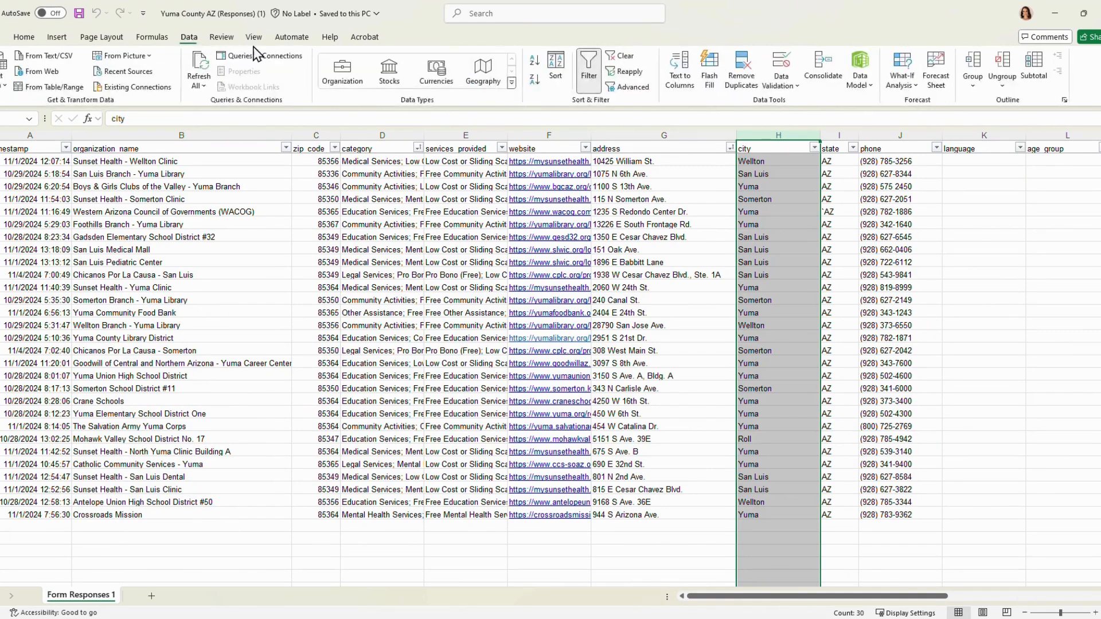
{"action": "left_click", "coordinate": [484, 75]}
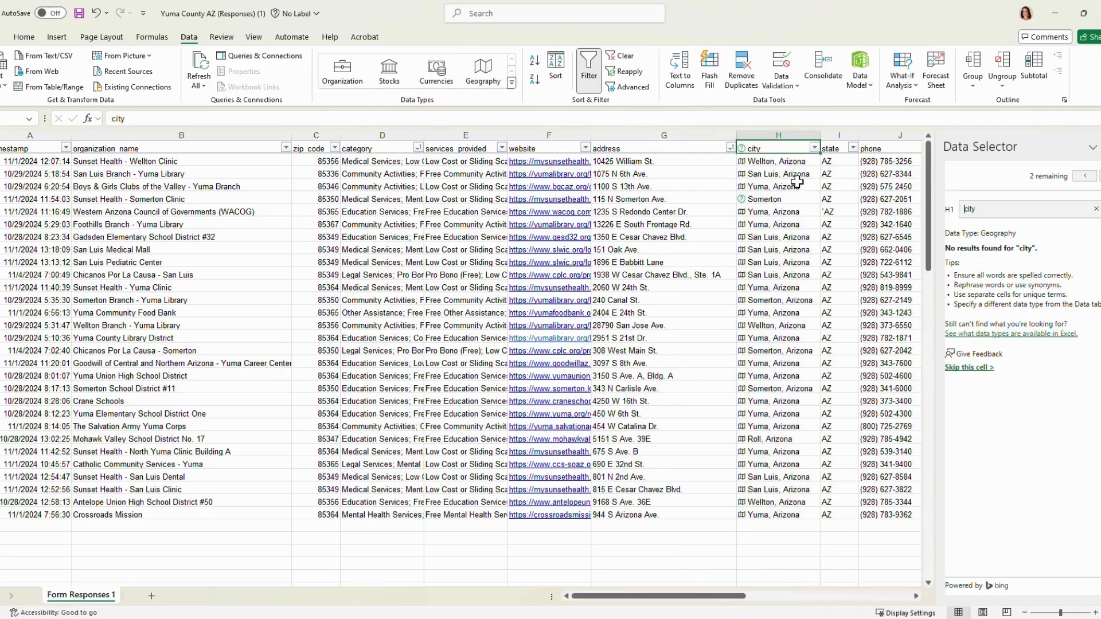
Change the unmatched Somerton entry for Sunset Health - Somerton Clinic to Somerton, Arizona
{"action": "double_click", "coordinate": [796, 200]}
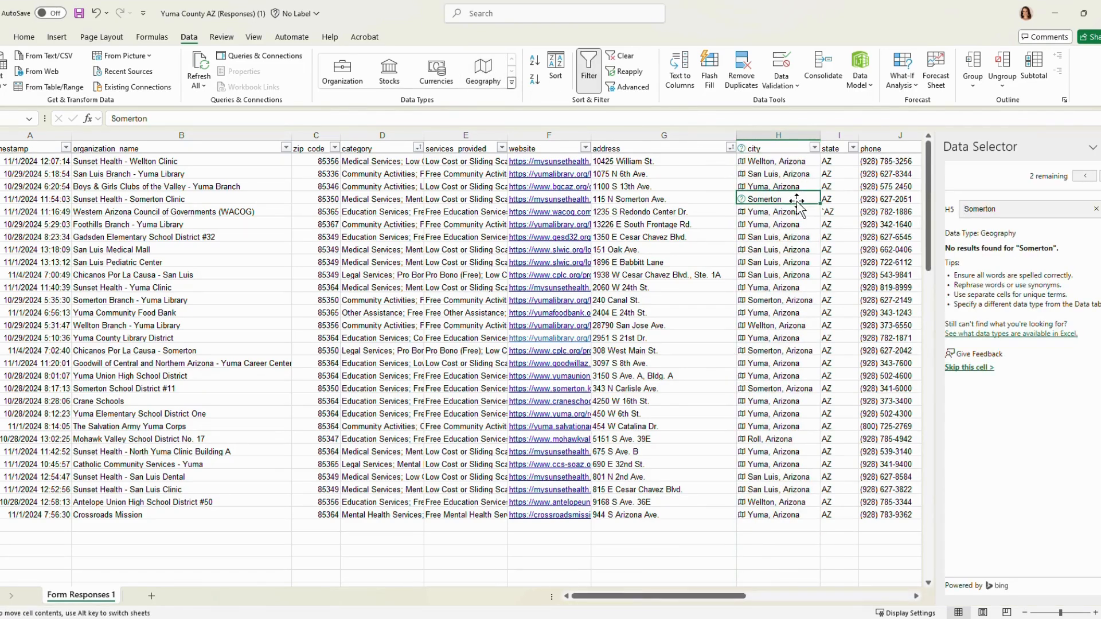
{"action": "double_click", "coordinate": [785, 199]}
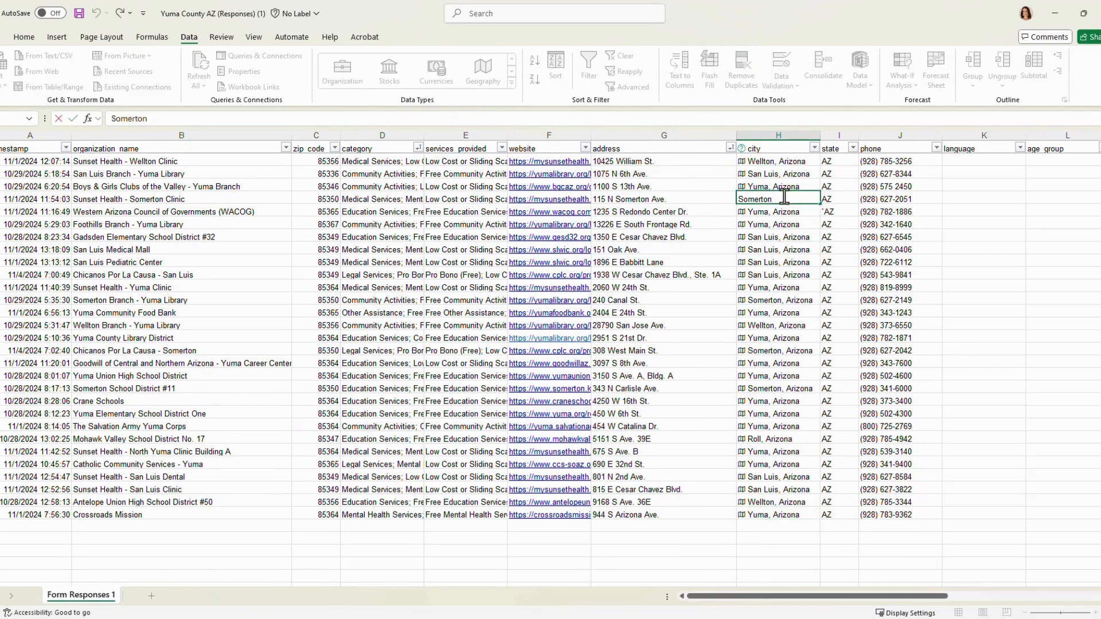
{"action": "type", "text": ", Arizona"}
{"action": "left_click", "coordinate": [783, 210]}
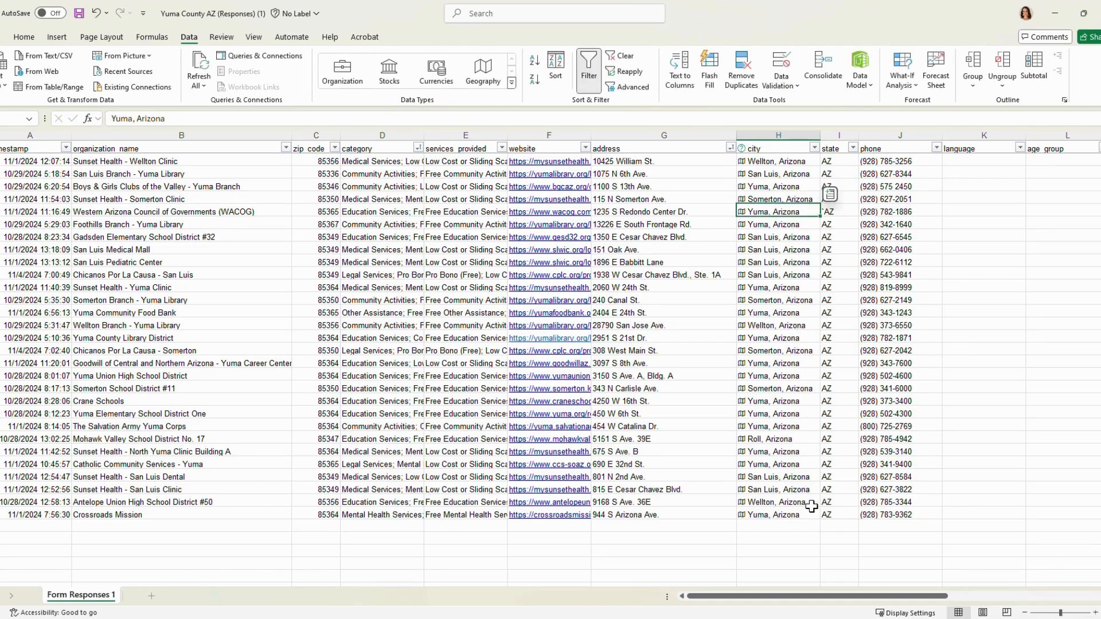
Insert the Admin Division 2 (County/district/other) field for all listed cities, and close the workbook without saving
{"action": "left_click_drag", "start_coordinate": [800, 162], "coordinate": [799, 514]}
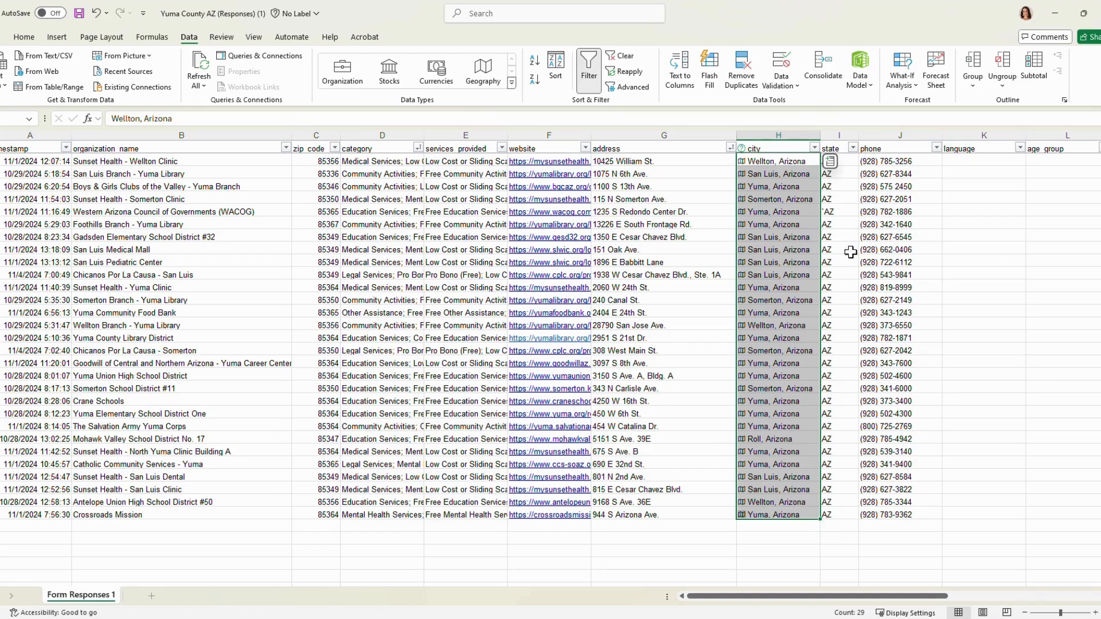
{"action": "left_click", "coordinate": [830, 161]}
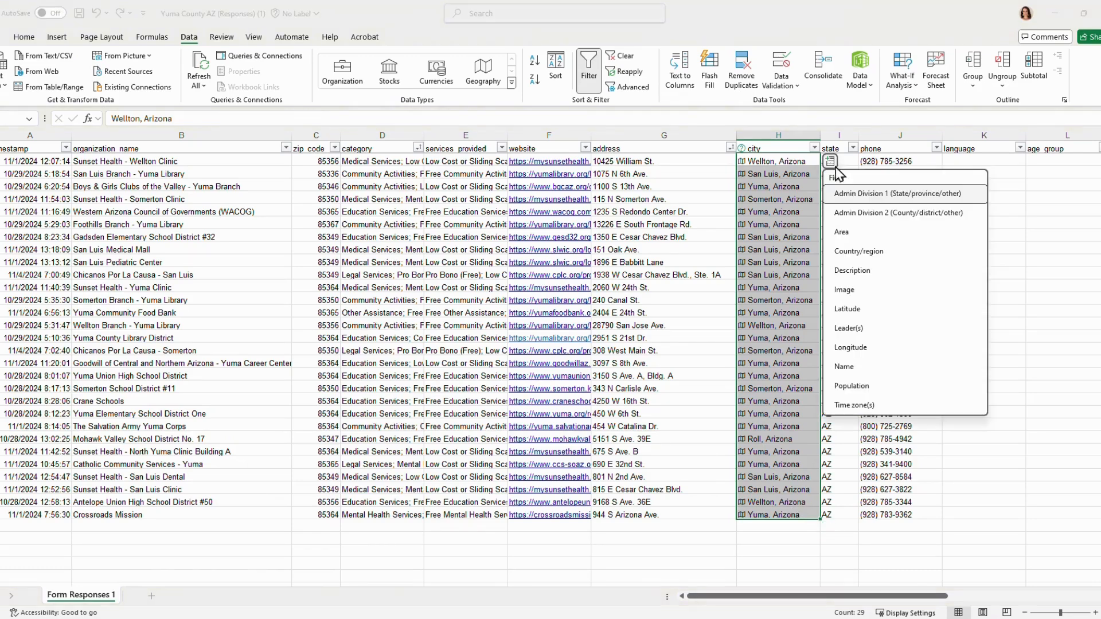
{"action": "left_click", "coordinate": [862, 214]}
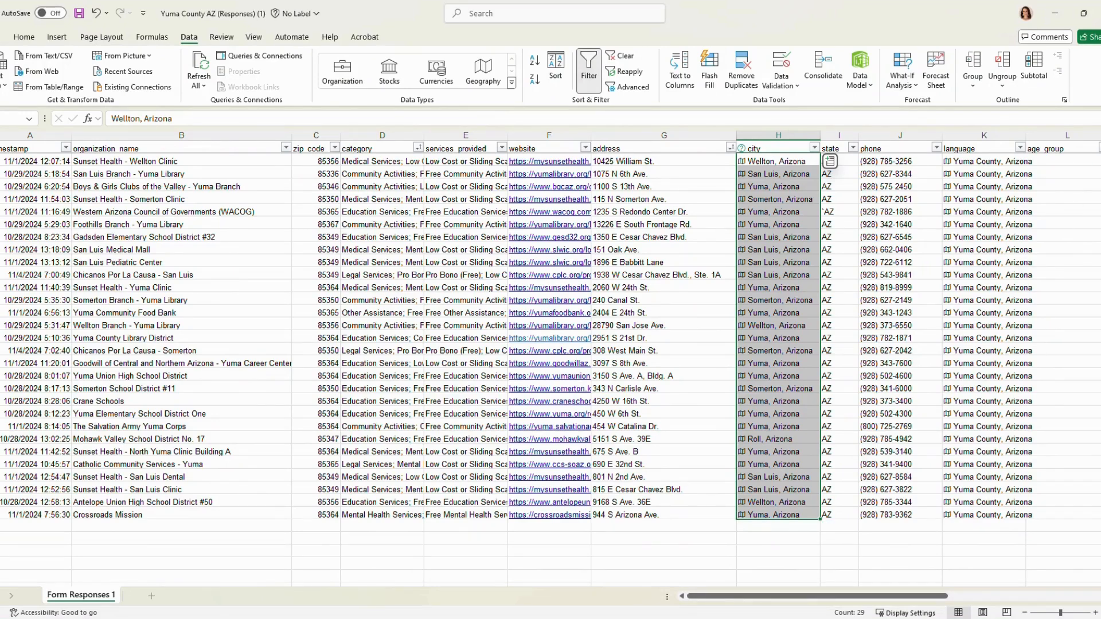
{"action": "left_click", "coordinate": [1100, 14]}
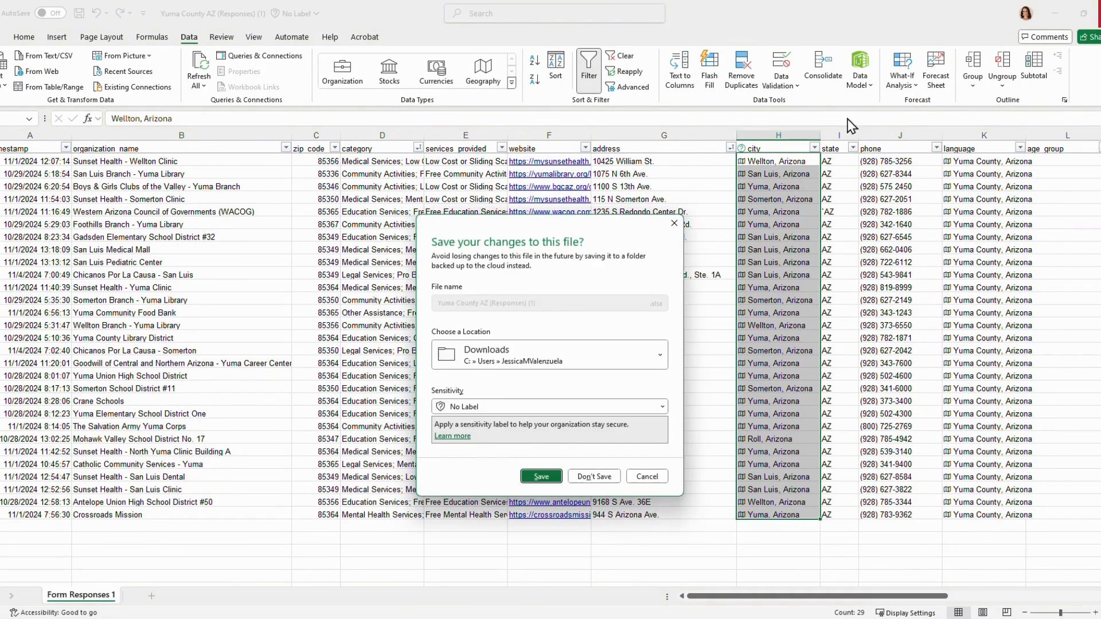
{"action": "left_click", "coordinate": [579, 478]}
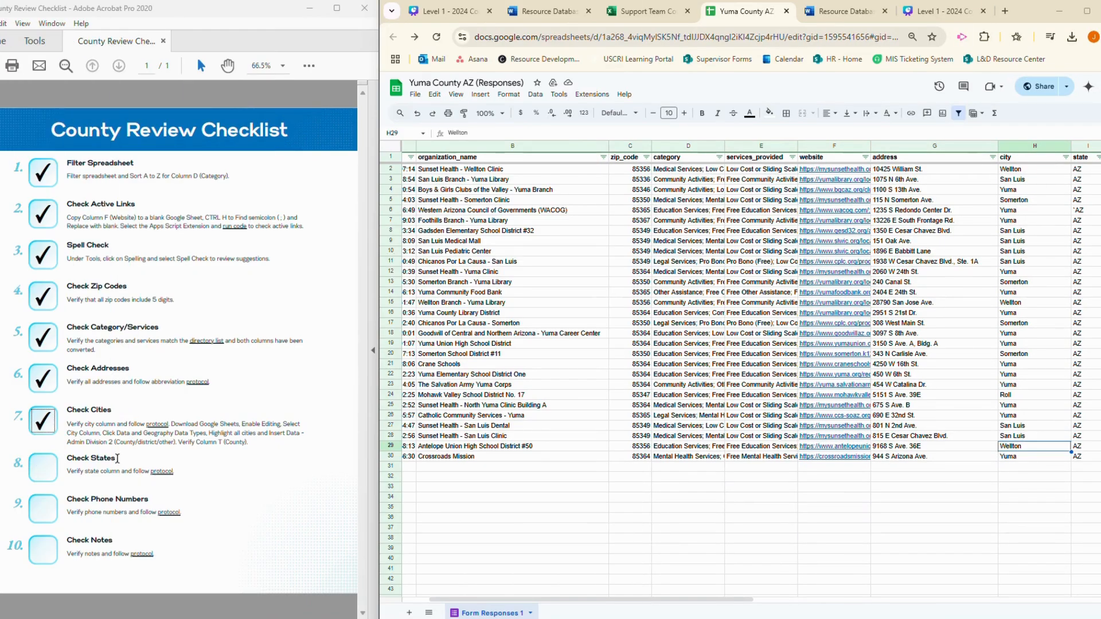
Tick Check States on the checklist and correct the state for Western Arizona Council of Governments to AZ
{"action": "left_click", "coordinate": [51, 475]}
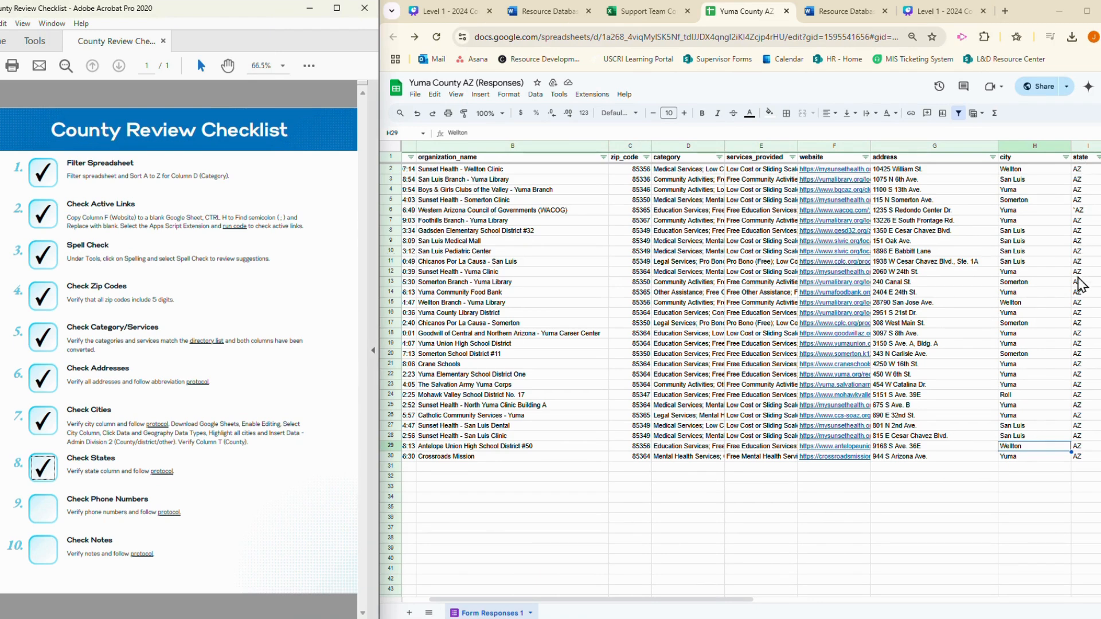
{"action": "left_click", "coordinate": [1079, 212]}
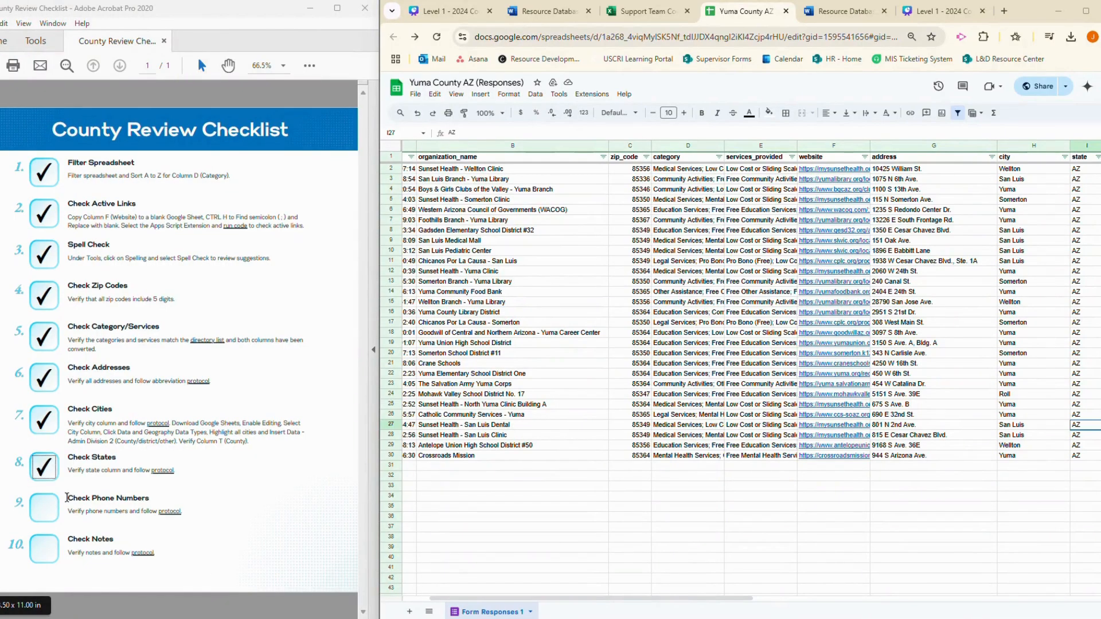
Tick Check Phone Numbers on the checklist and review the phone column in the spreadsheet
{"action": "left_click", "coordinate": [42, 517]}
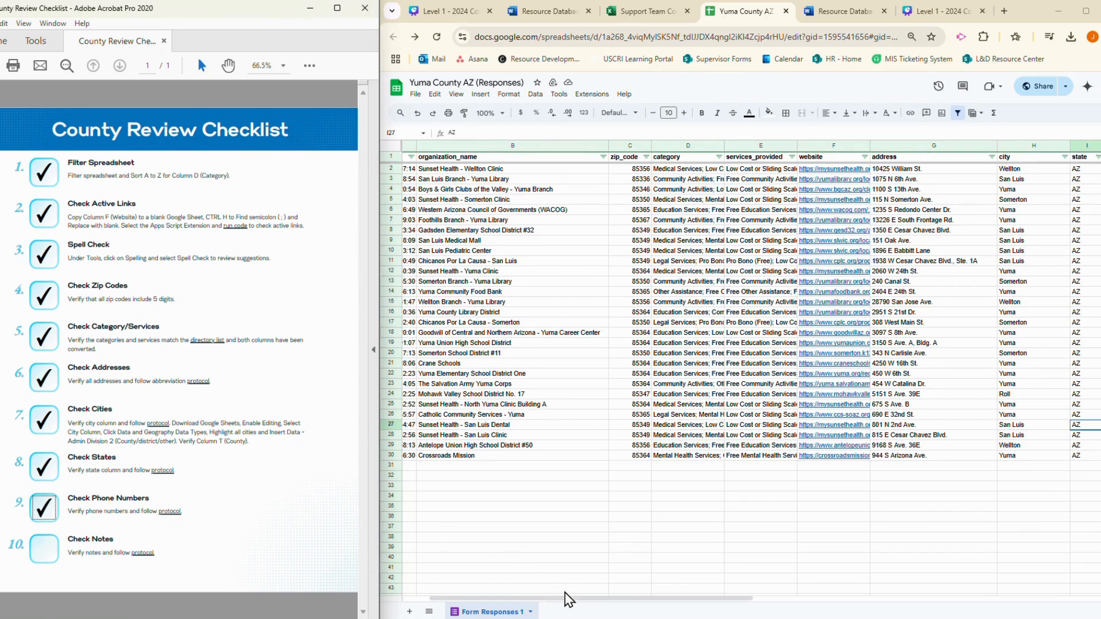
{"action": "left_click_drag", "start_coordinate": [568, 599], "coordinate": [774, 601]}
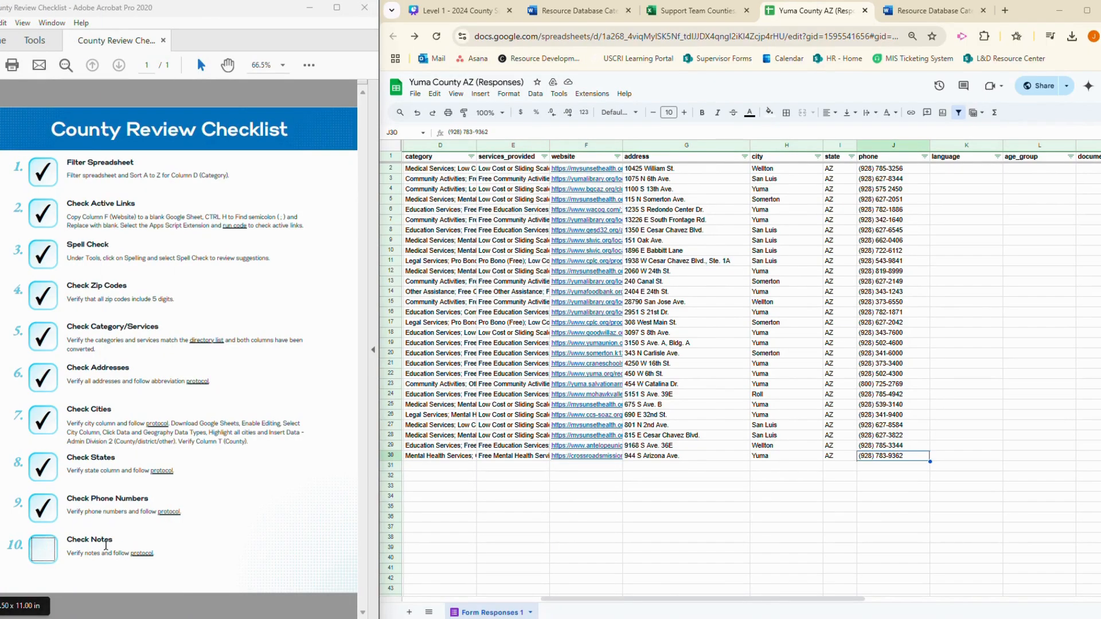
Tick Check Notes on the checklist and wrap the text of the notes column
{"action": "left_click", "coordinate": [44, 554]}
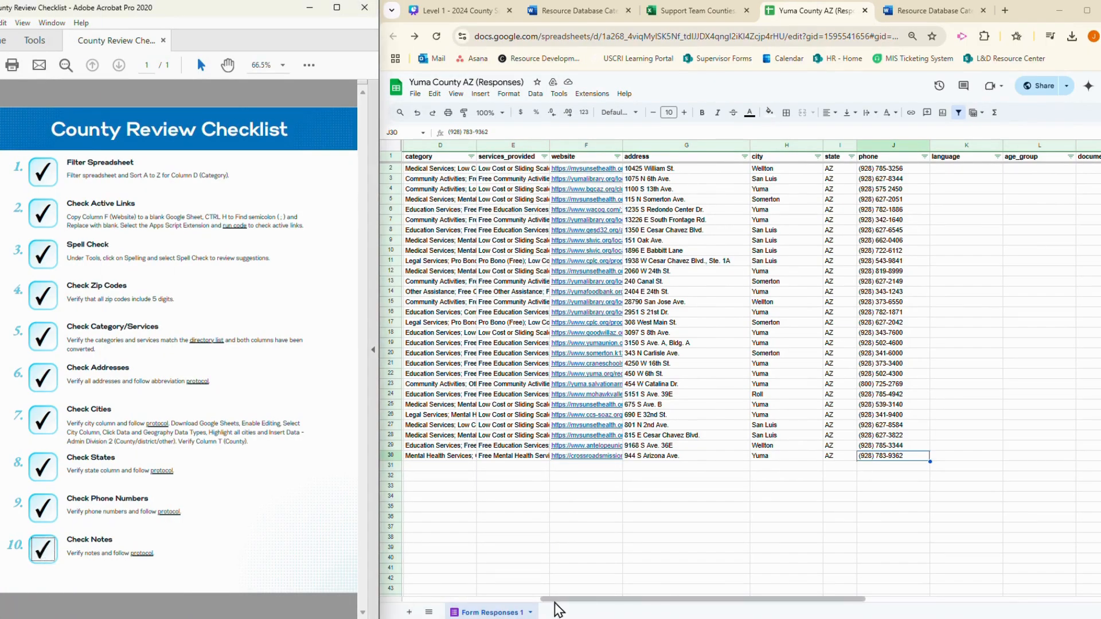
{"action": "left_click_drag", "start_coordinate": [561, 602], "coordinate": [824, 603]}
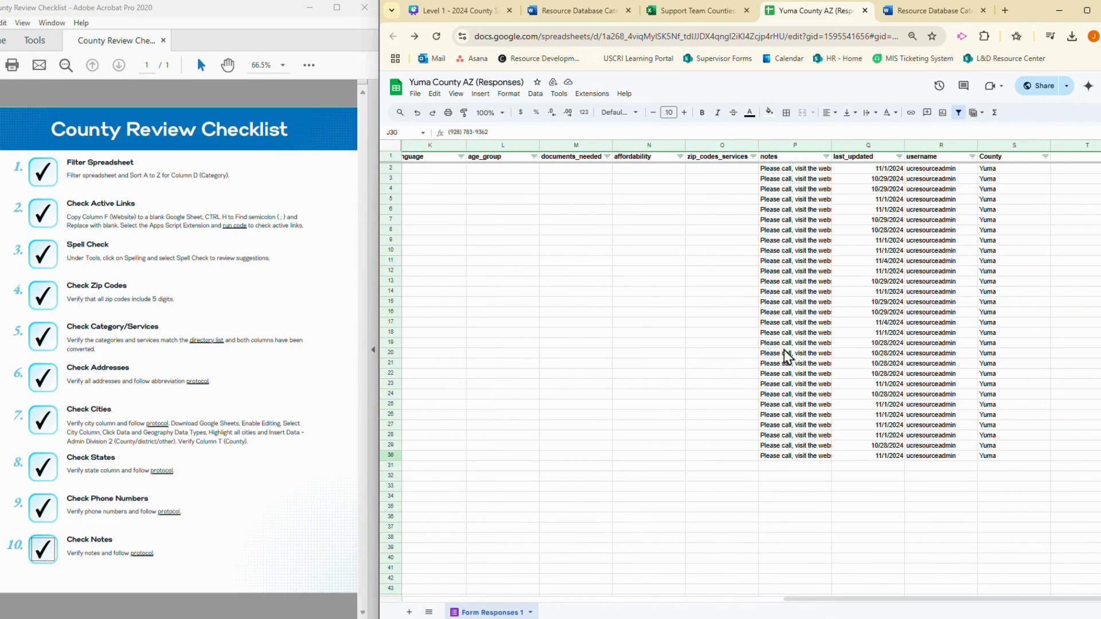
{"action": "left_click", "coordinate": [875, 144]}
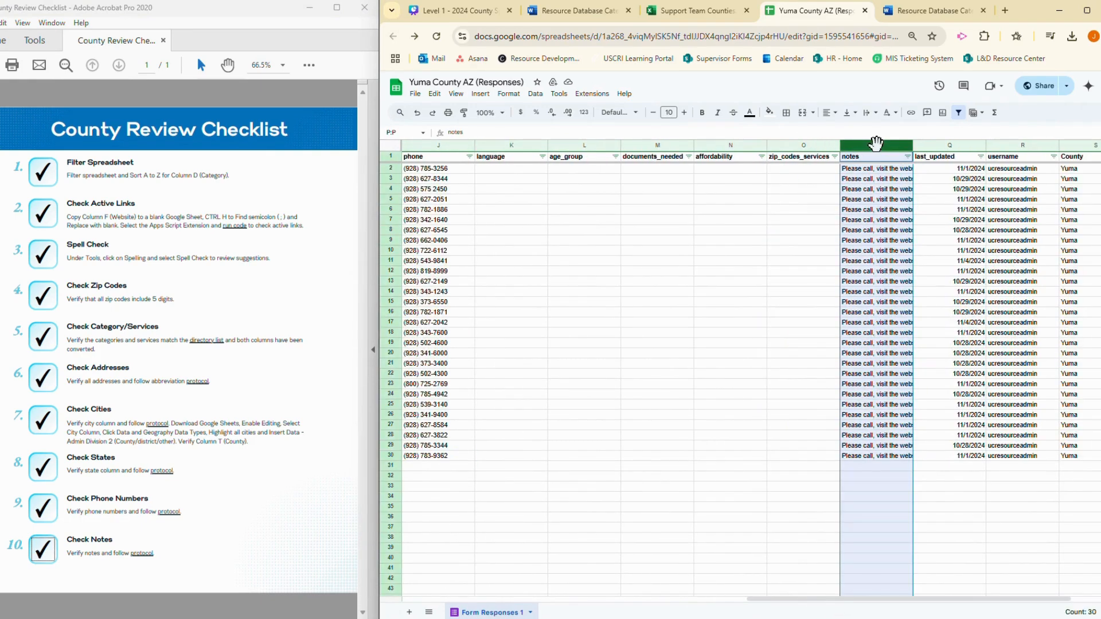
{"action": "left_click", "coordinate": [866, 112]}
{"action": "left_click", "coordinate": [882, 130]}
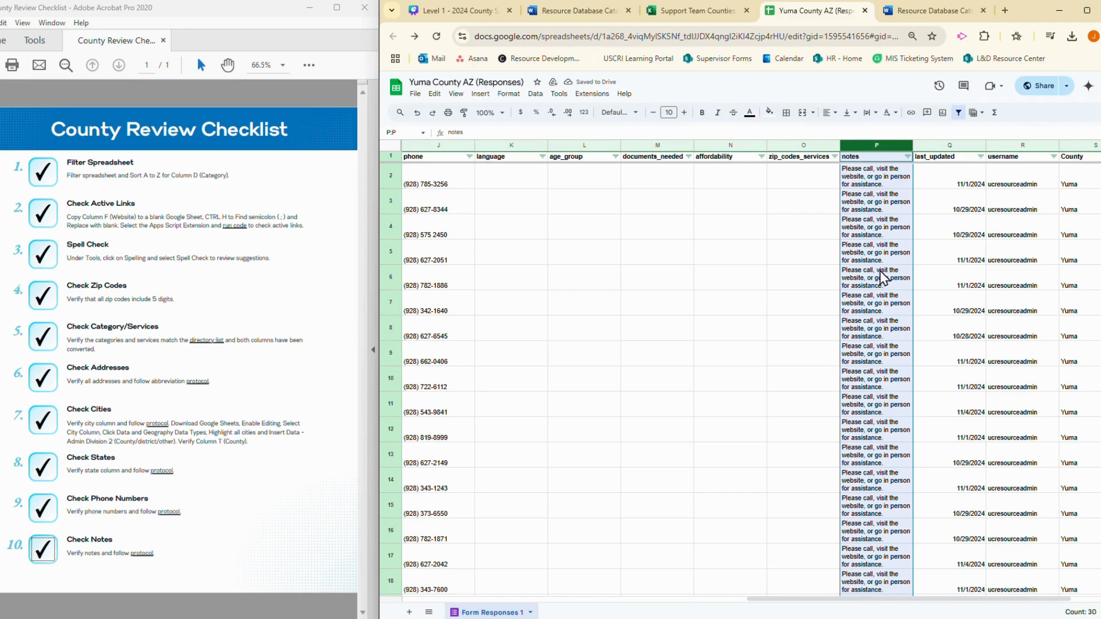
Review the wrapped notes through the last entry, and return the notes column to unwrapped, overflowing text
{"action": "scroll", "coordinate": [878, 336], "scroll_direction": "down", "scroll_amount": 2}
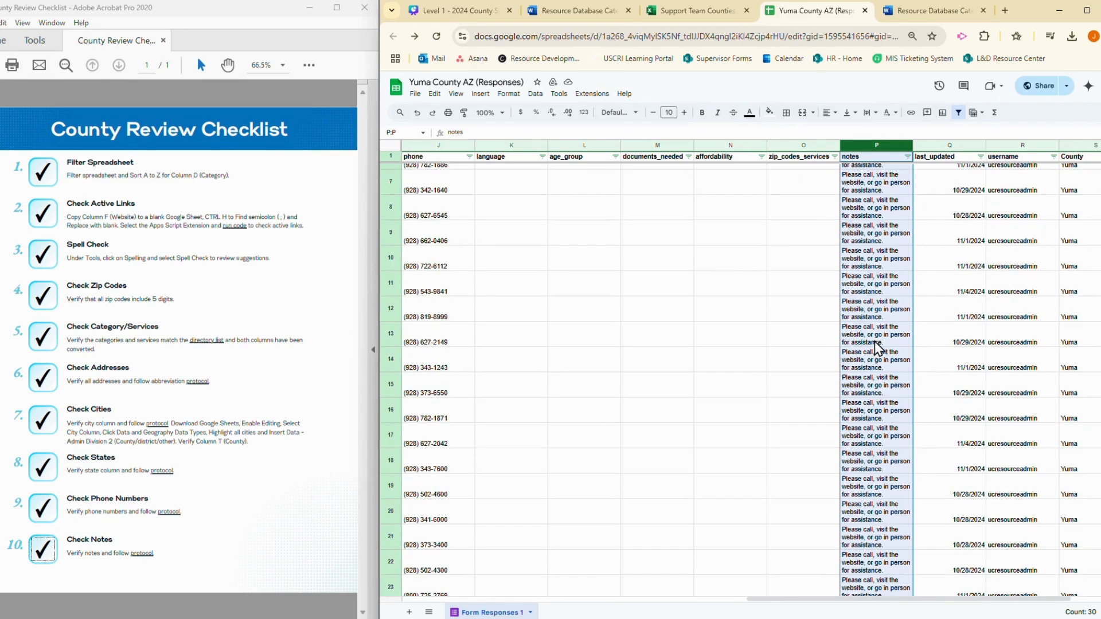
{"action": "scroll", "coordinate": [877, 347], "scroll_direction": "down", "scroll_amount": 1}
{"action": "scroll", "coordinate": [875, 347], "scroll_direction": "down", "scroll_amount": 2}
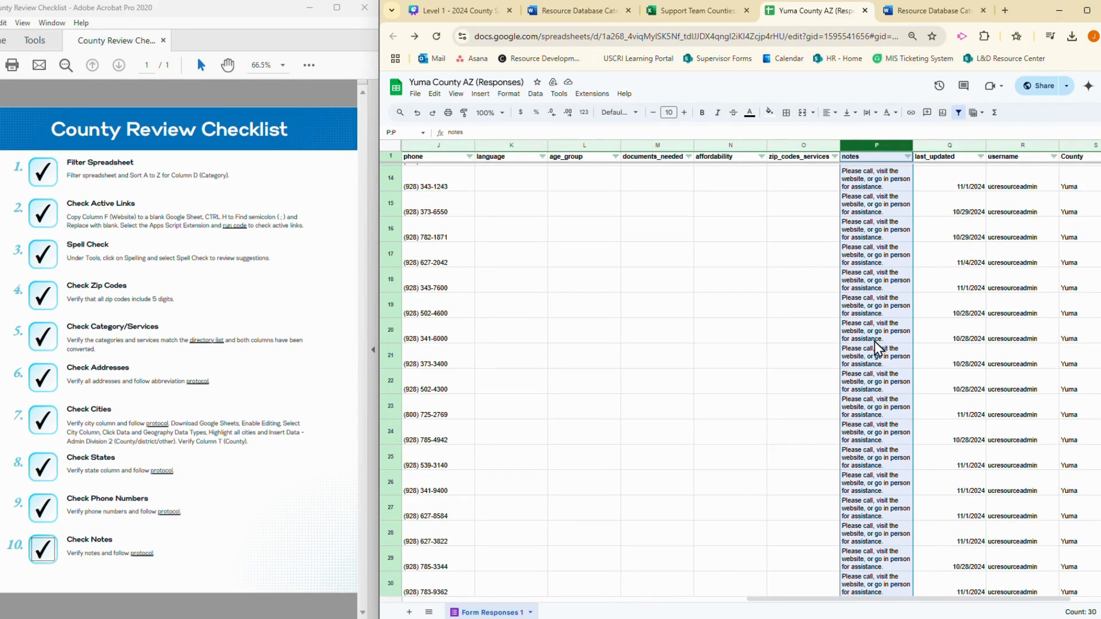
{"action": "scroll", "coordinate": [876, 346], "scroll_direction": "down", "scroll_amount": 1}
{"action": "scroll", "coordinate": [875, 342], "scroll_direction": "down", "scroll_amount": 2}
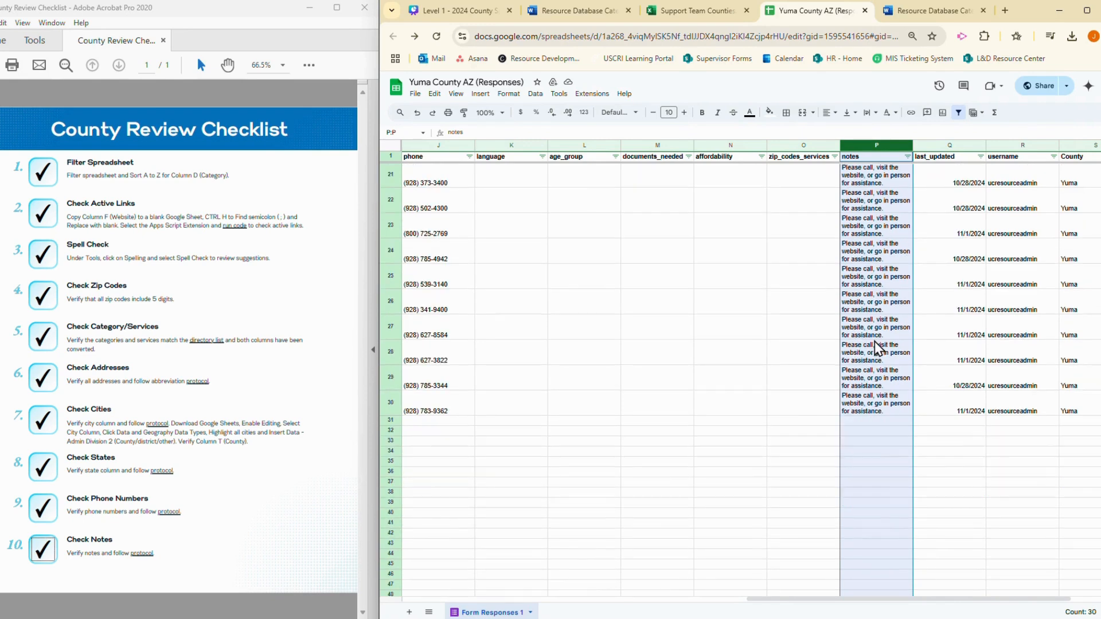
{"action": "scroll", "coordinate": [874, 425], "scroll_direction": "up", "scroll_amount": 2}
{"action": "scroll", "coordinate": [874, 422], "scroll_direction": "up", "scroll_amount": 5}
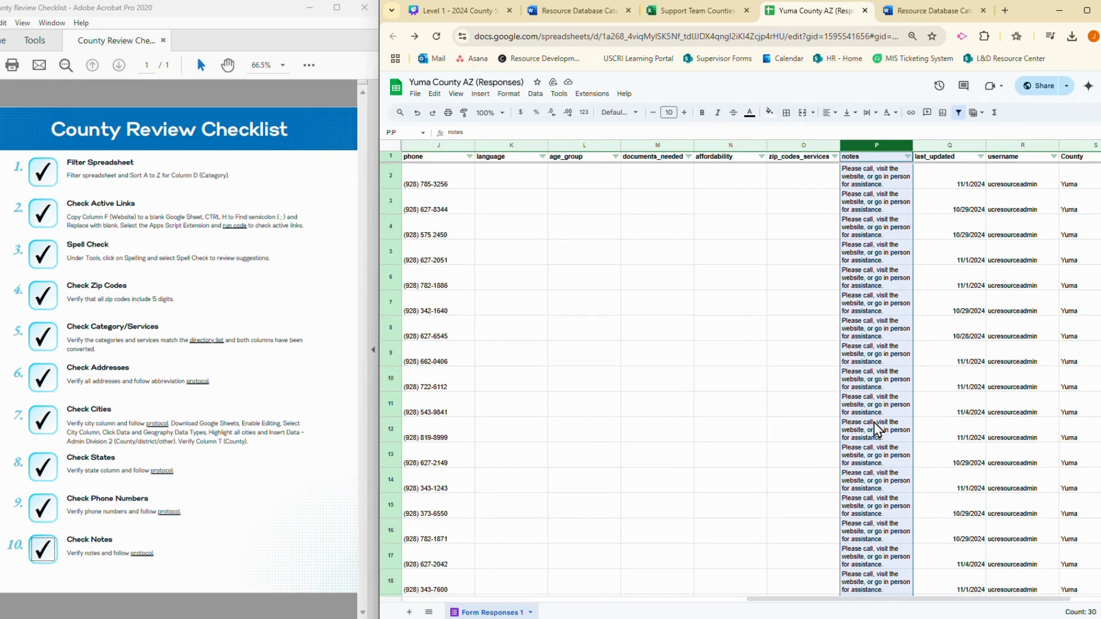
{"action": "left_click", "coordinate": [869, 113]}
{"action": "left_click", "coordinate": [871, 131]}
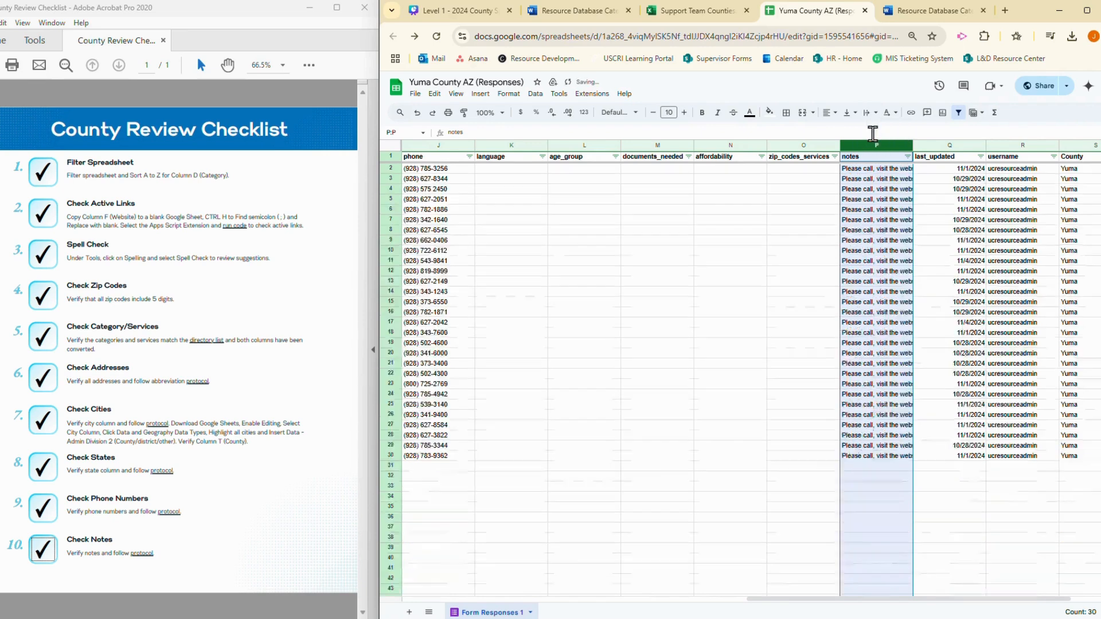
{"action": "left_click", "coordinate": [866, 171]}
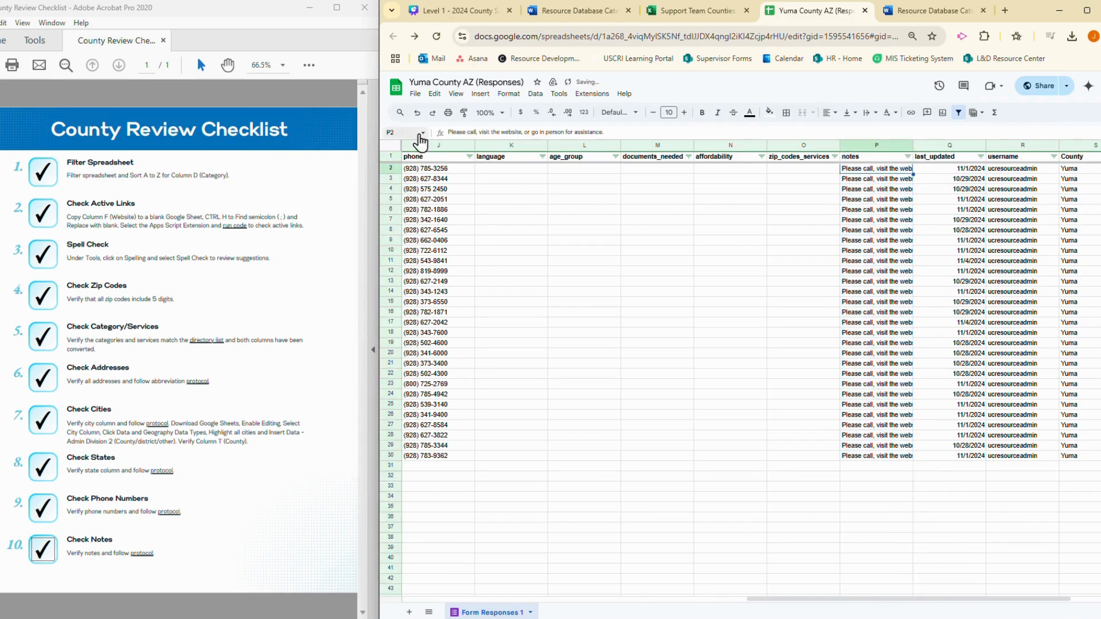